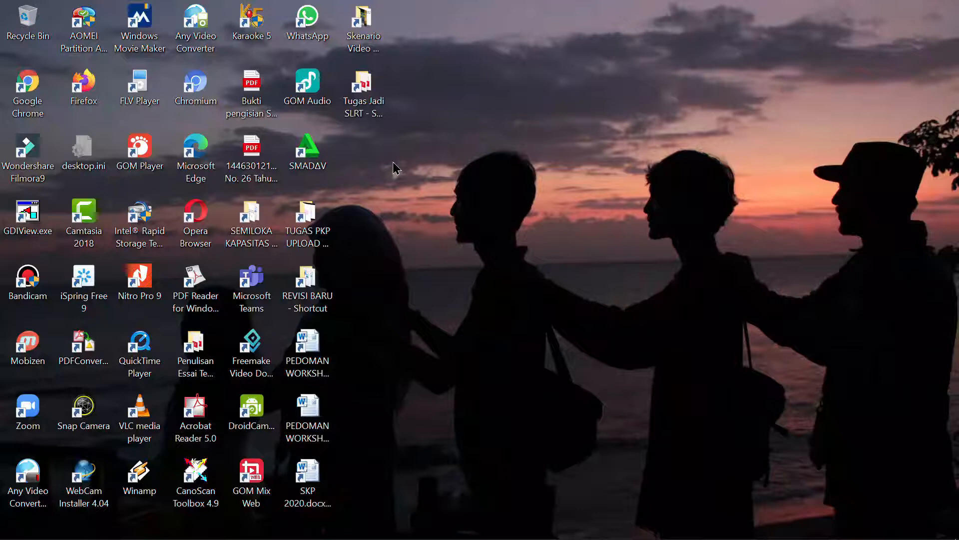
- Launch Wondershare Filmora9 and import the media folder with the screenshot, video paparan and Video Prolog files
mouse_move(25, 194)
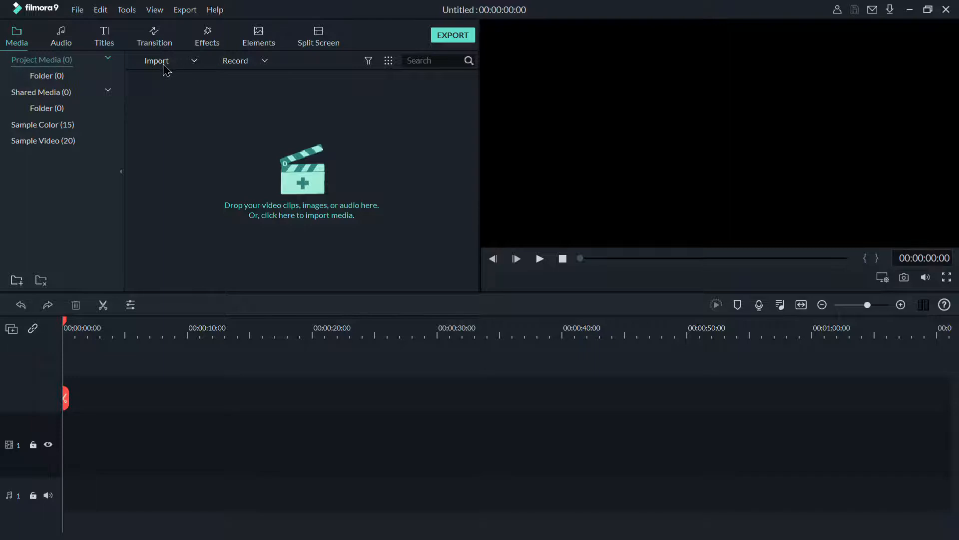
left_click(200, 64)
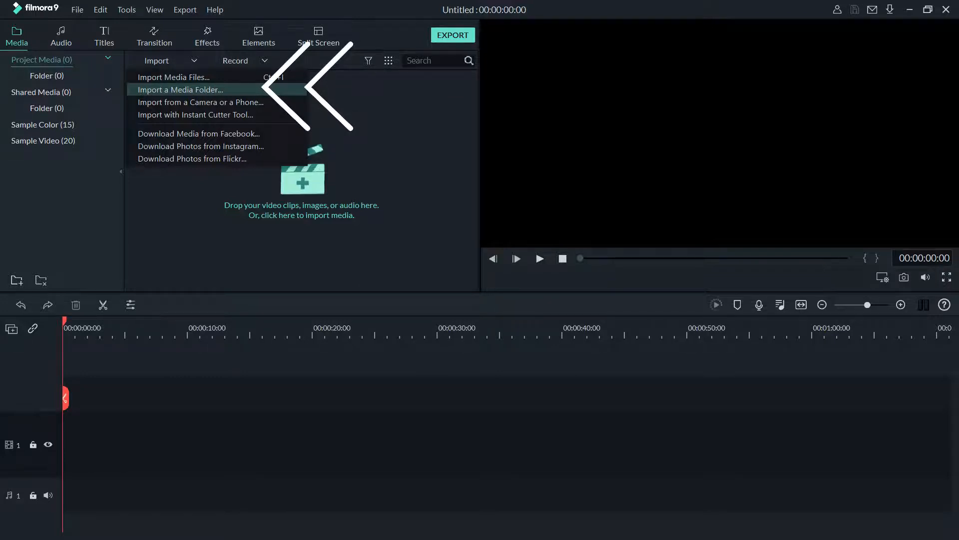
left_click(208, 89)
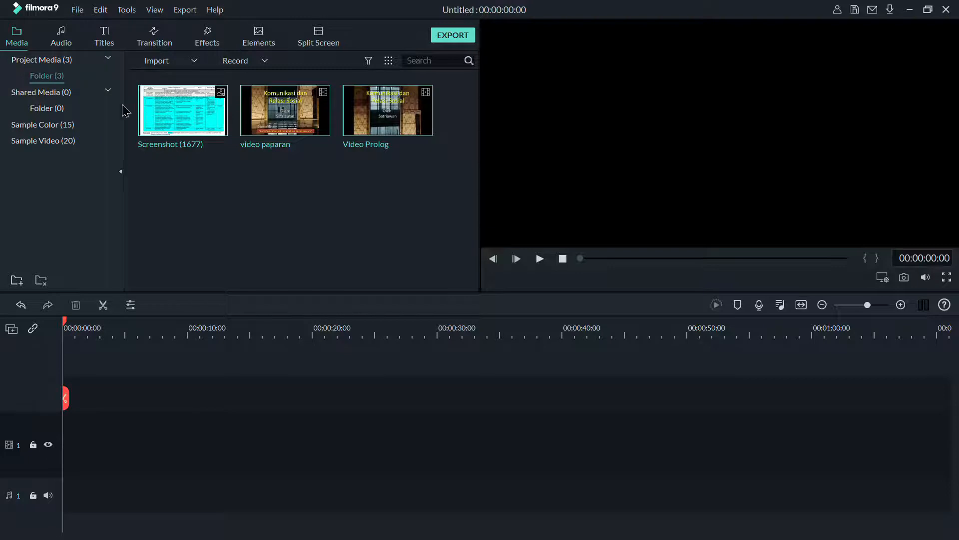
- Find the Opener 21 title, add it at the start of the video track and play it back
left_click(106, 39)
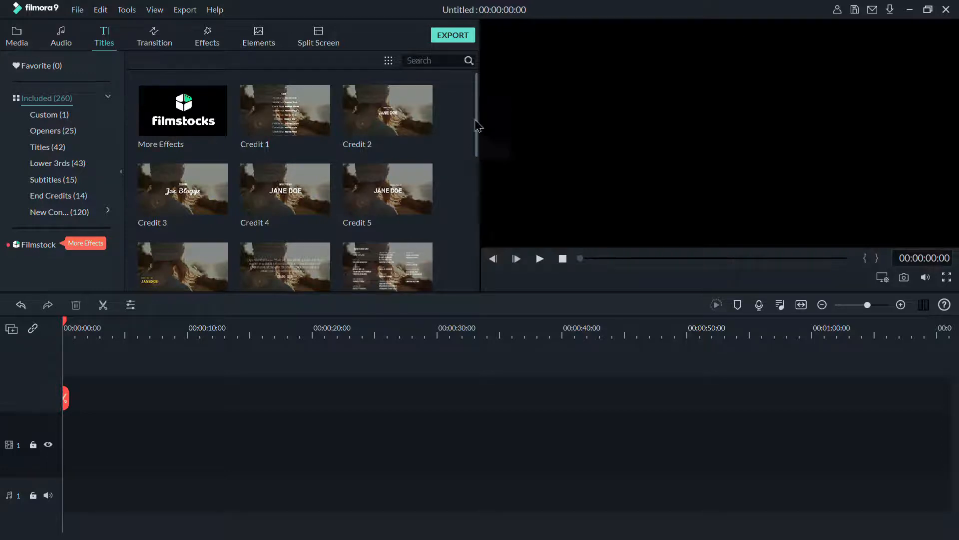
left_click_drag(480, 162, 487, 337)
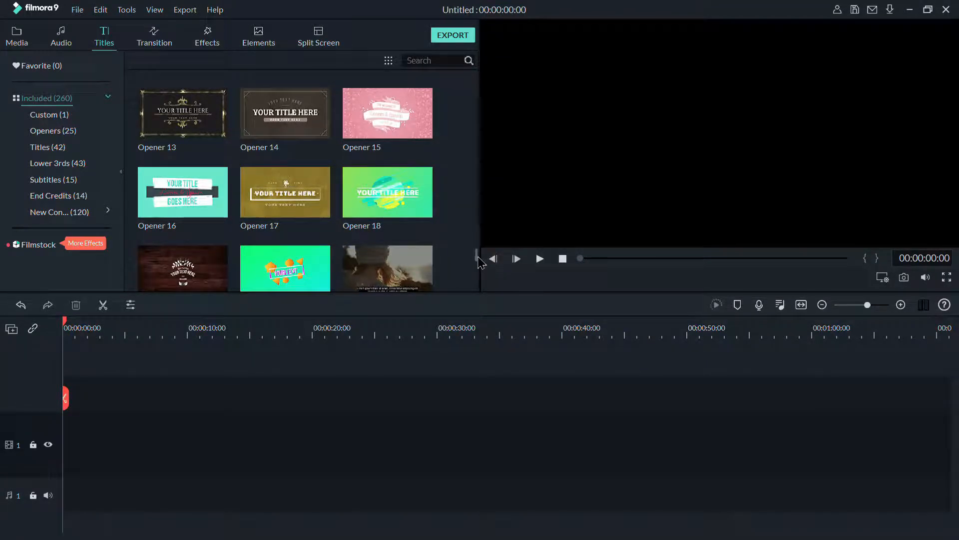
left_click_drag(477, 256, 474, 295)
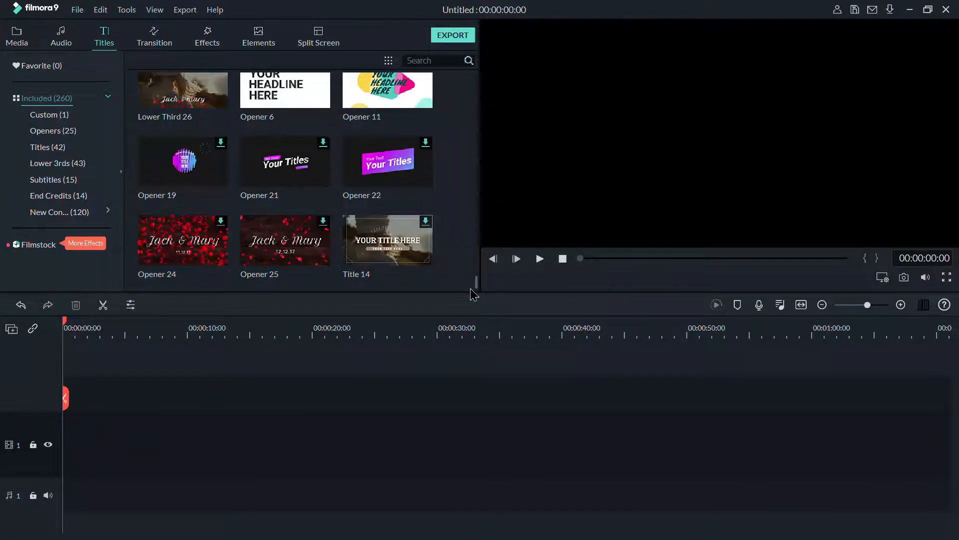
mouse_move(328, 156)
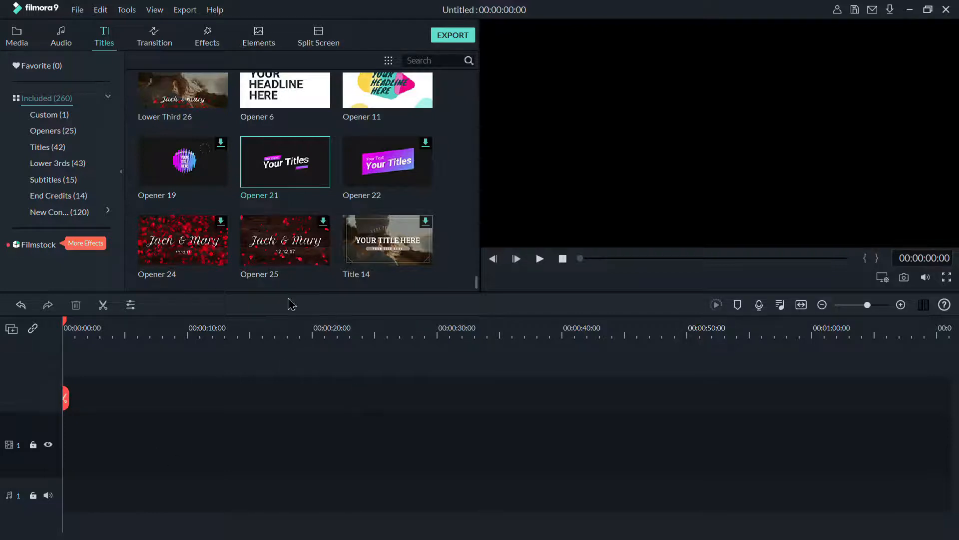
left_click(286, 161)
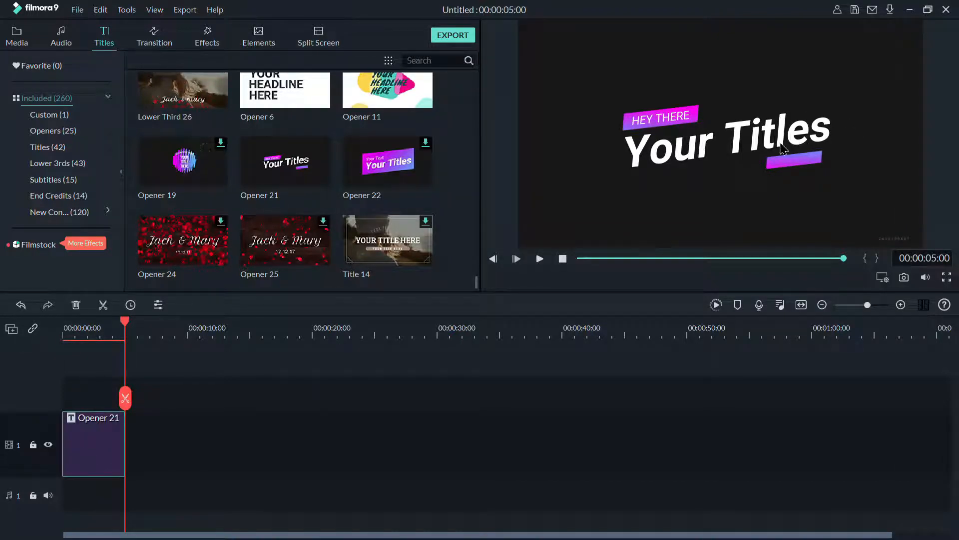
left_click(540, 260)
- Change the opener's main text "Your Titles" to "Video Saya"
left_click(648, 152)
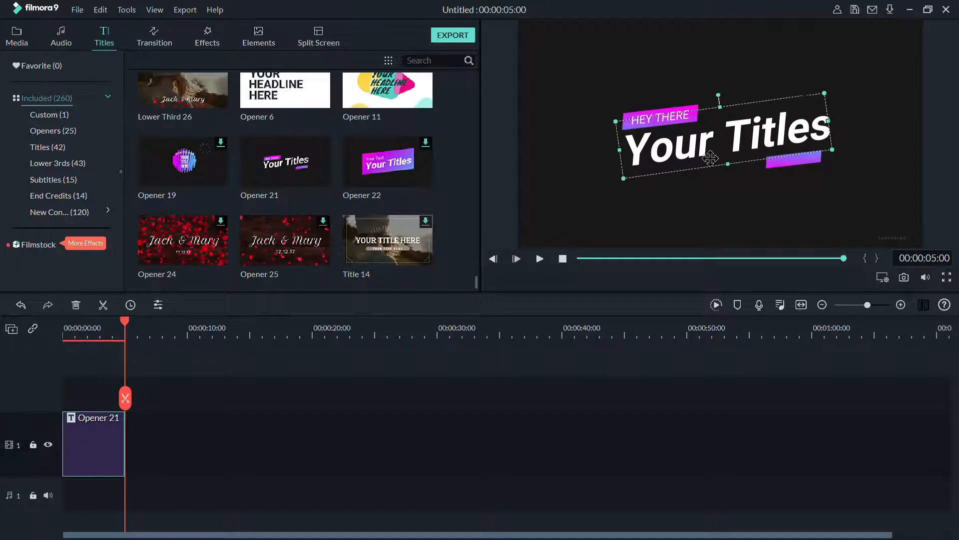
double_click(645, 156)
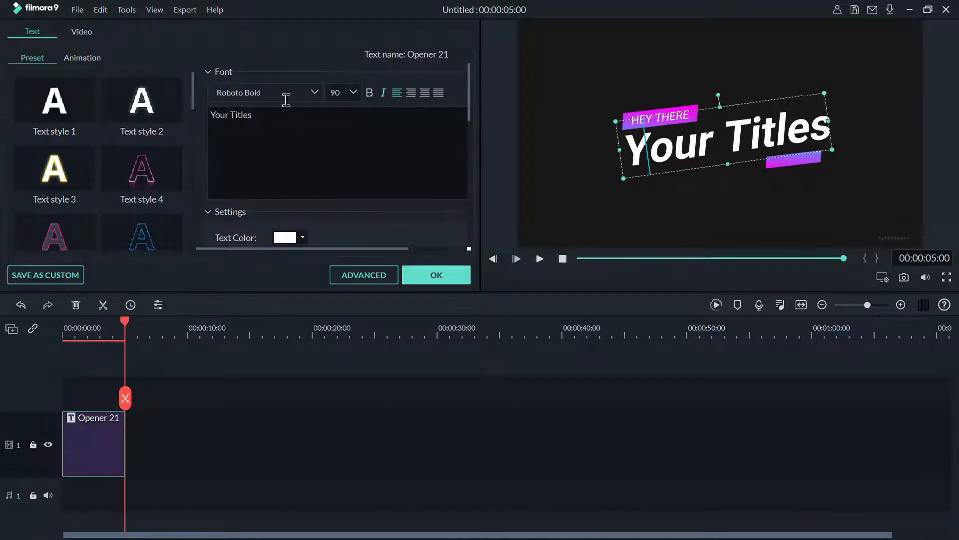
left_click_drag(274, 131, 210, 116)
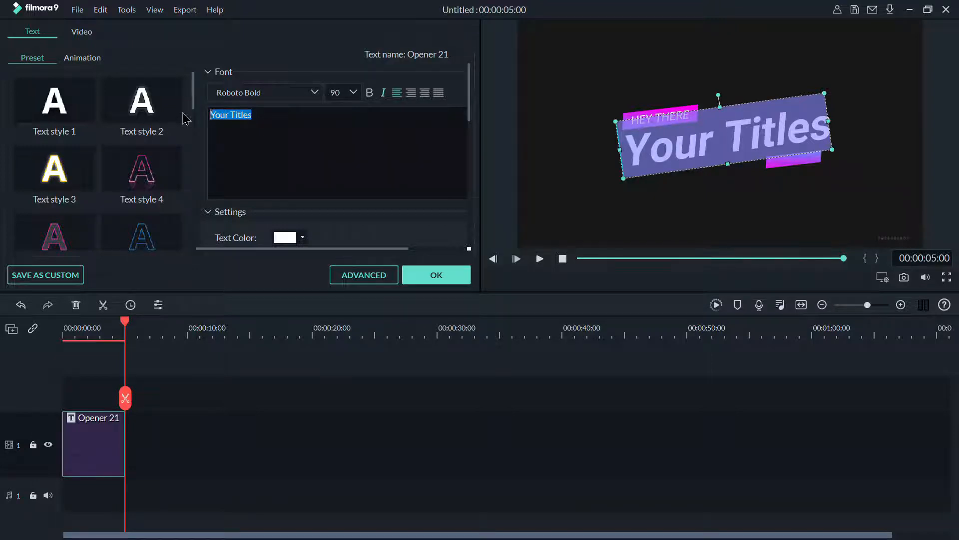
type("Video Saya")
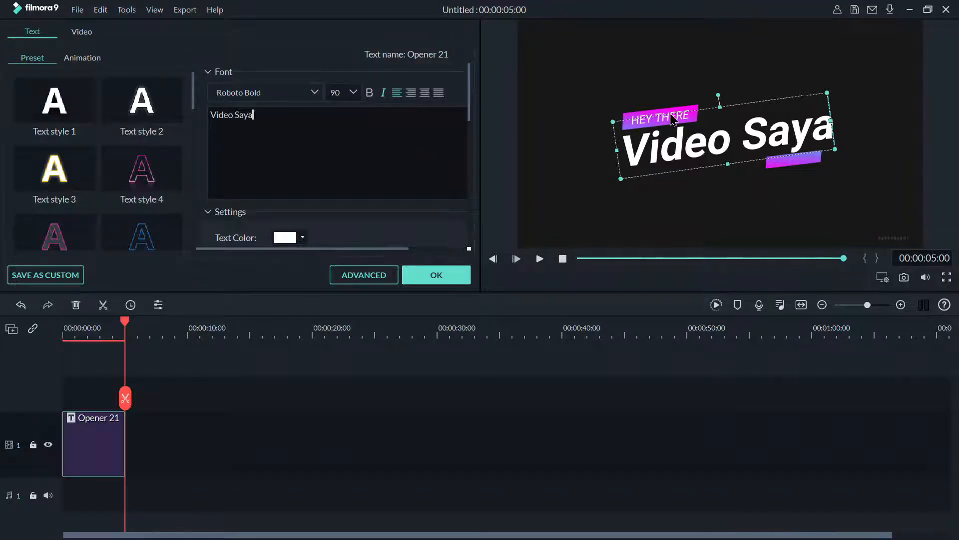
left_click(646, 69)
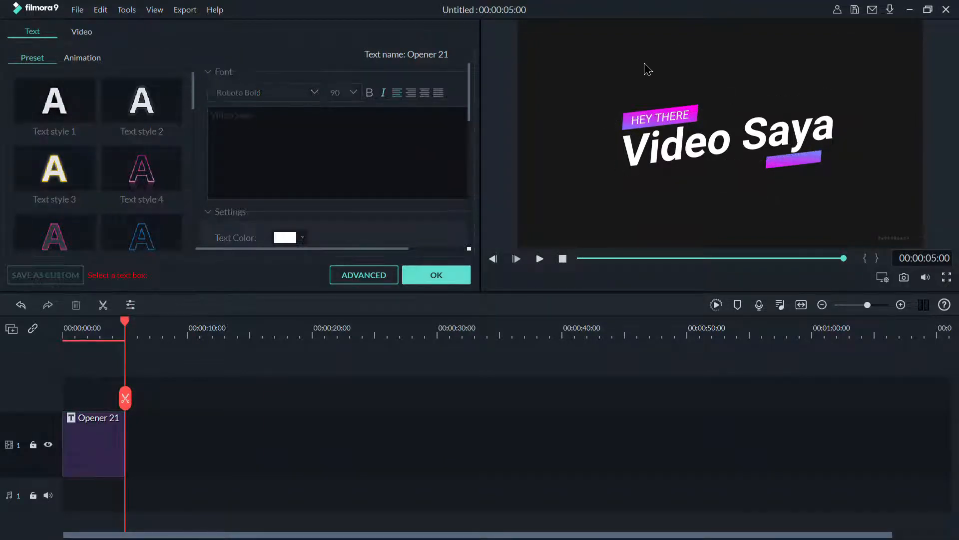
- Replace the opener's "HEY THERE" text with "Ini AdALAH" and play the title from the beginning
left_click(658, 125)
left_click(659, 125)
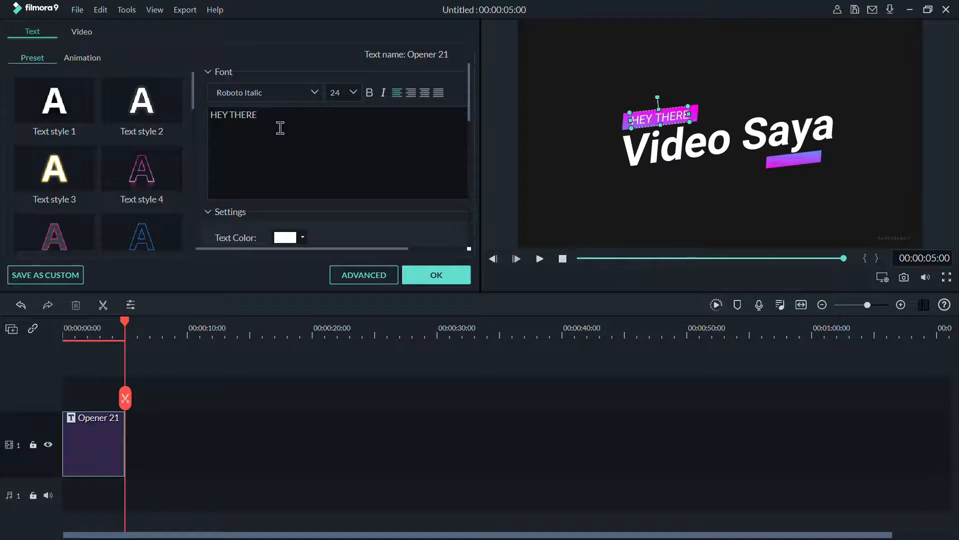
left_click_drag(280, 128, 189, 120)
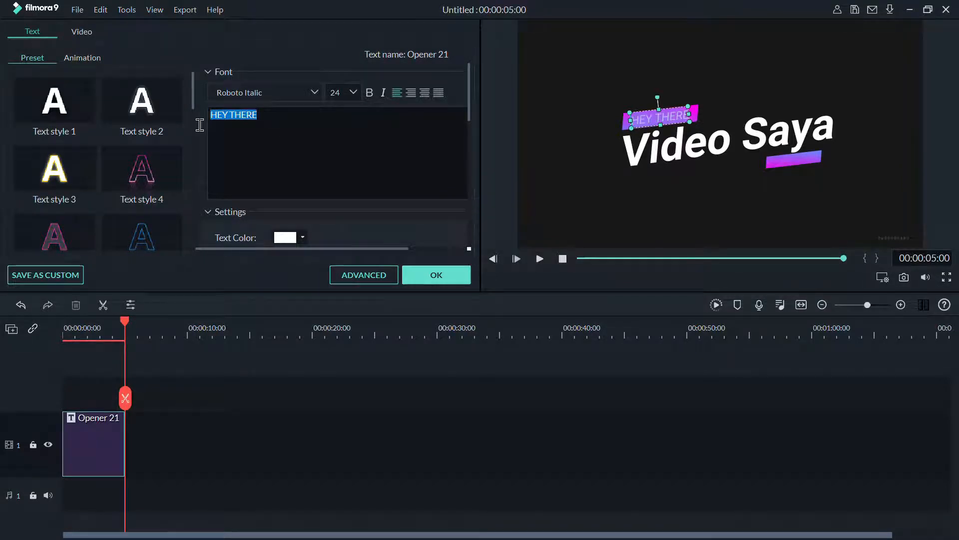
key("BackSpace")
type("Ini")
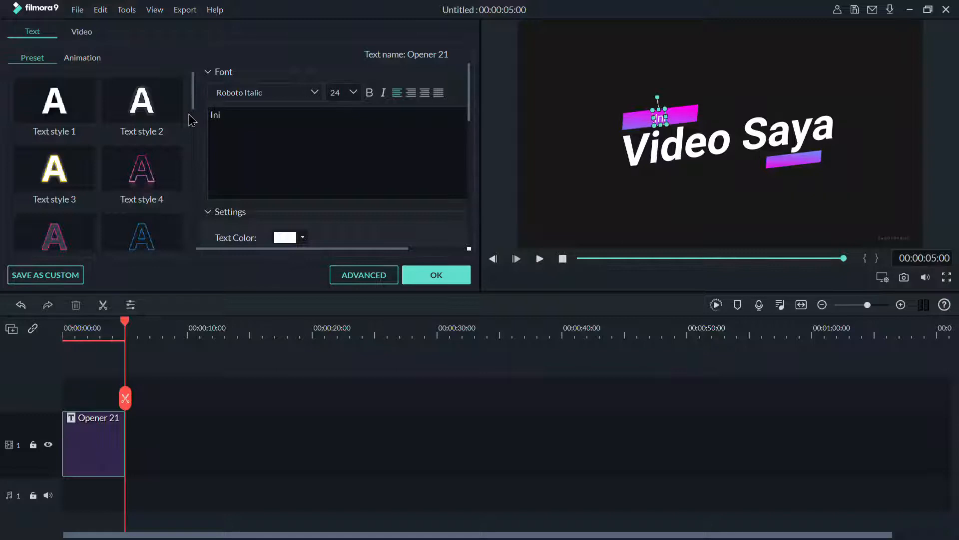
type(" AdA")
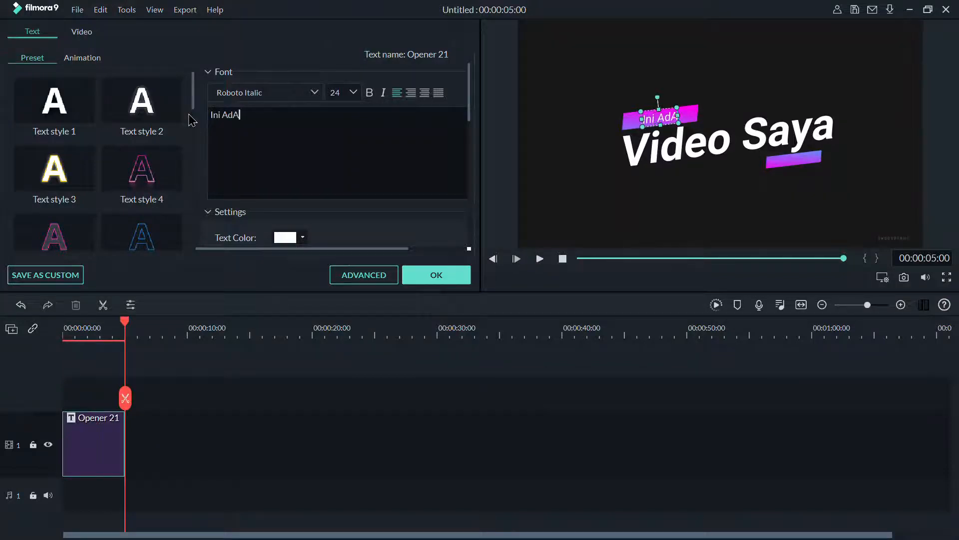
type("LAH")
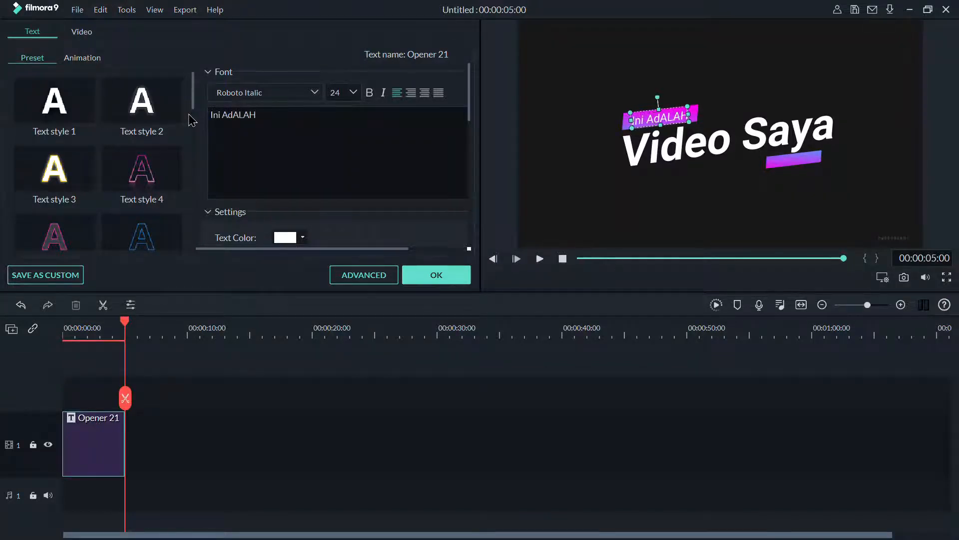
left_click(608, 236)
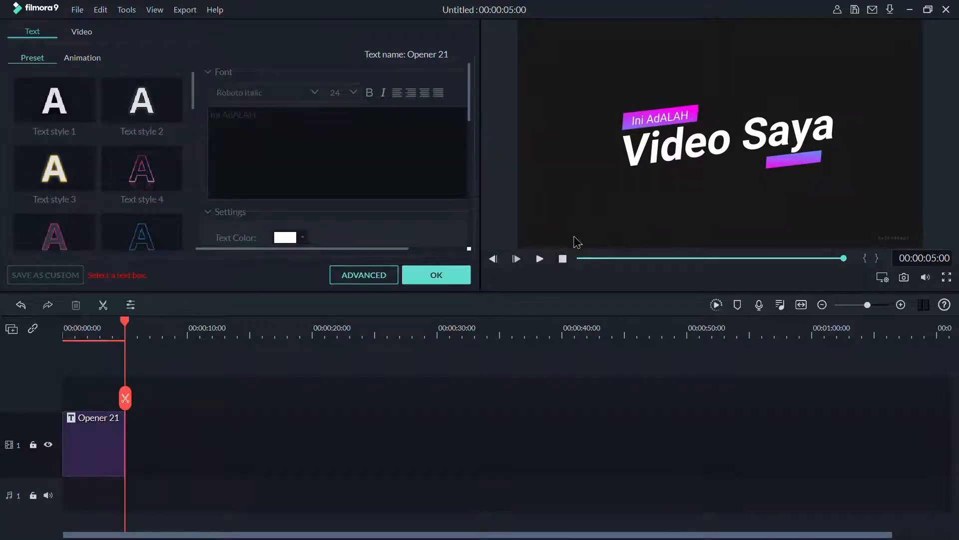
left_click(563, 263)
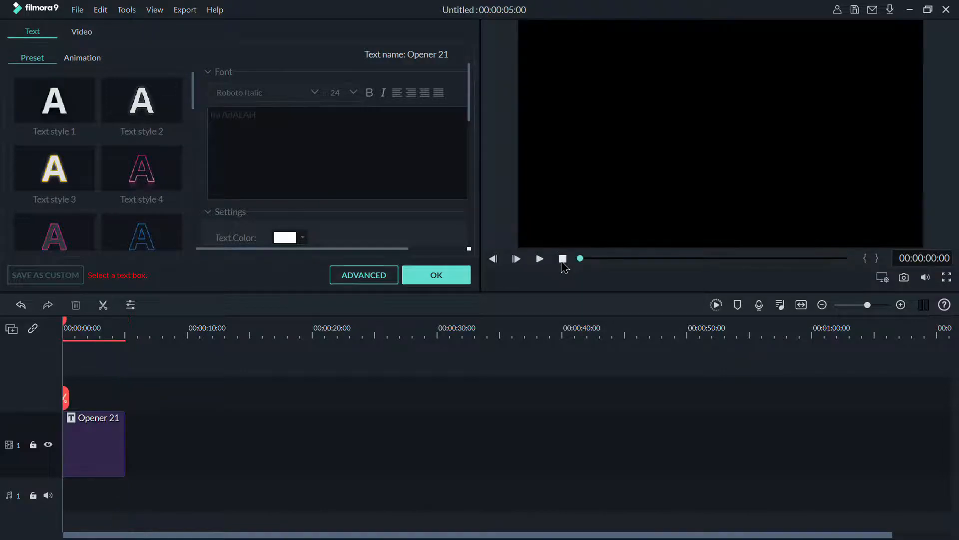
left_click(540, 265)
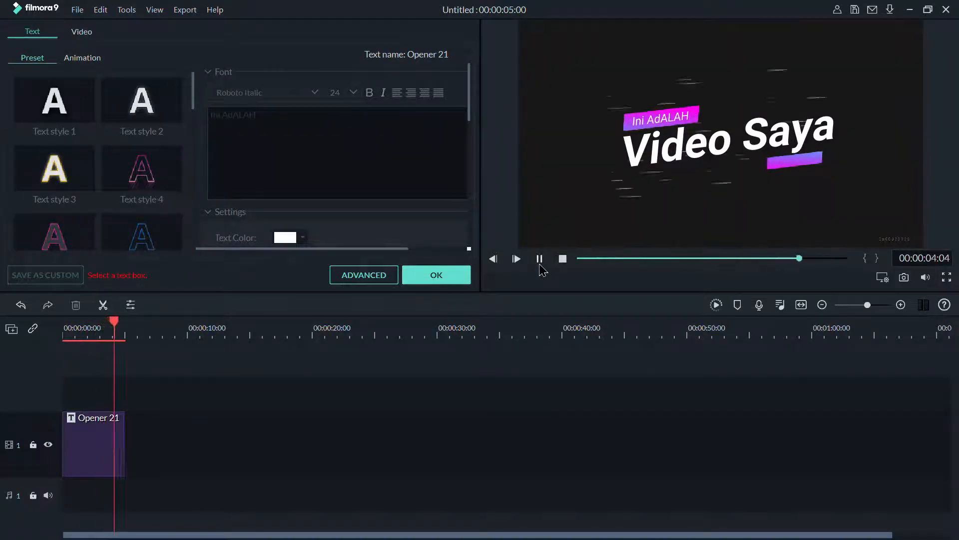
- Try enlarging the opener's coloured background bars and undo the resize, keeping the edited "Ini AdALAH" text
left_click(691, 168)
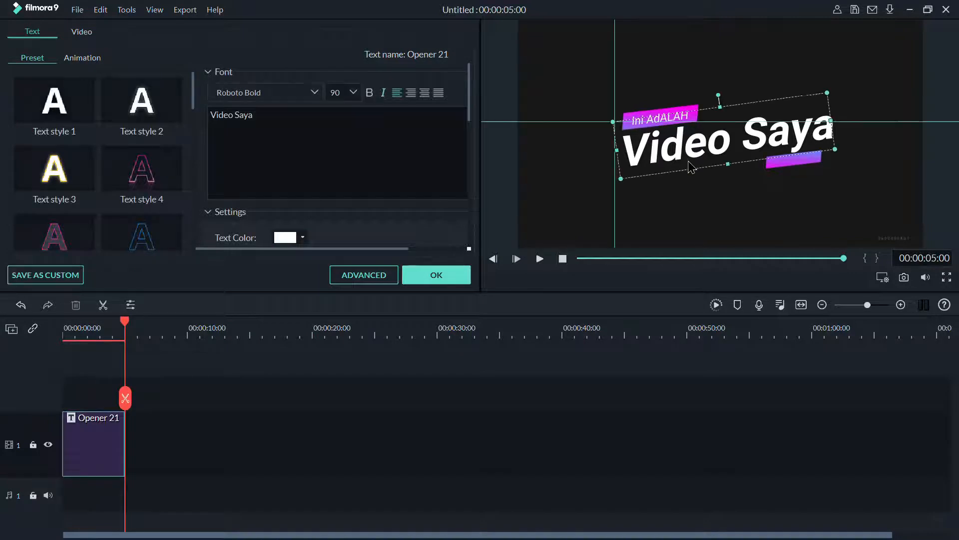
left_click(715, 180)
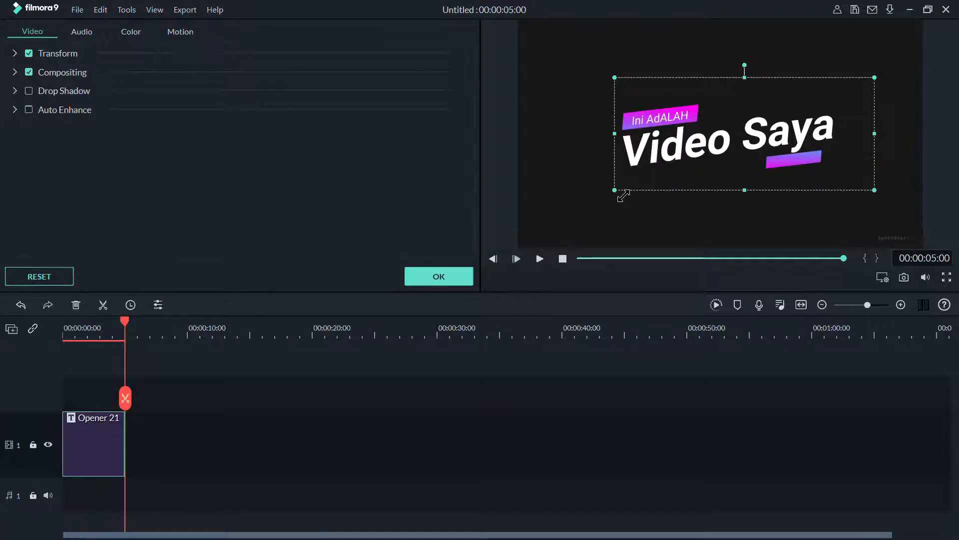
left_click_drag(623, 196, 577, 226)
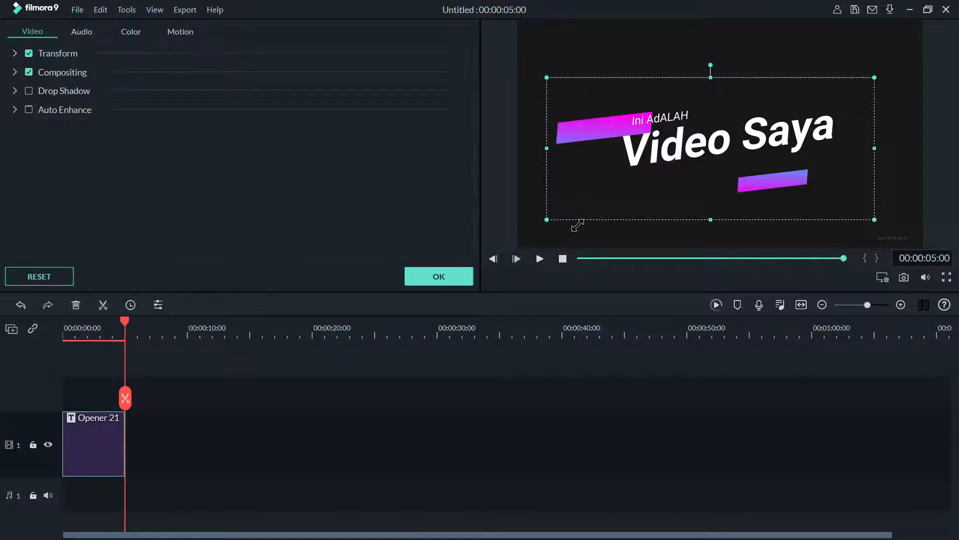
left_click_drag(578, 224, 581, 224)
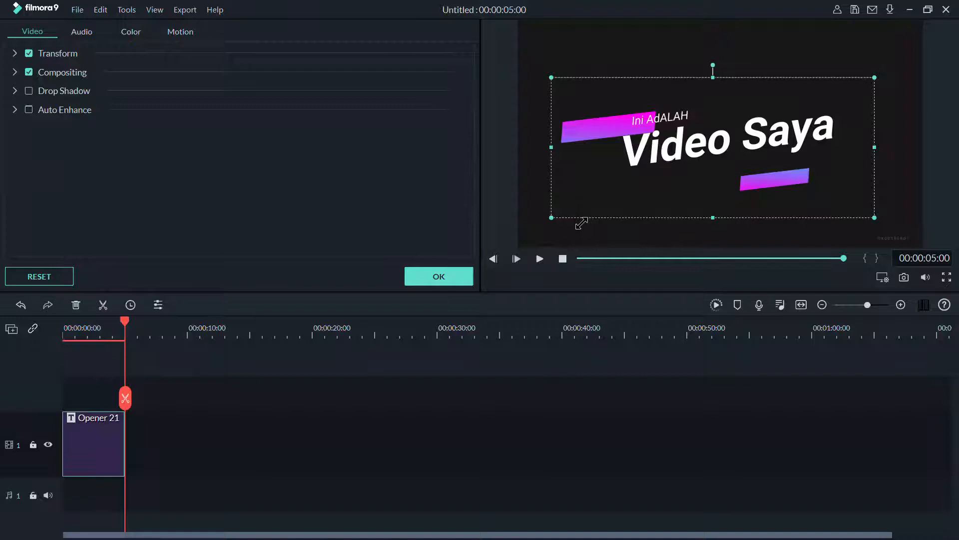
left_click(25, 306)
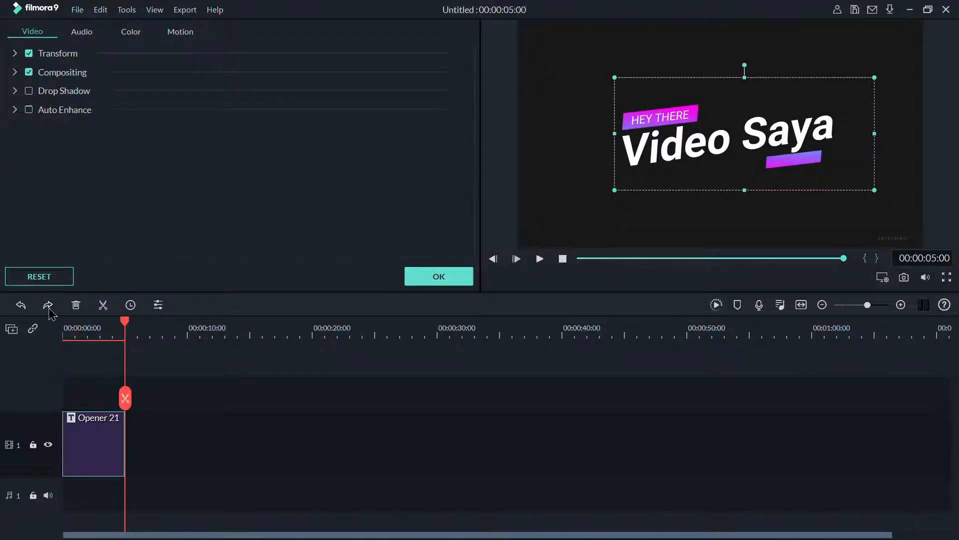
left_click(48, 305)
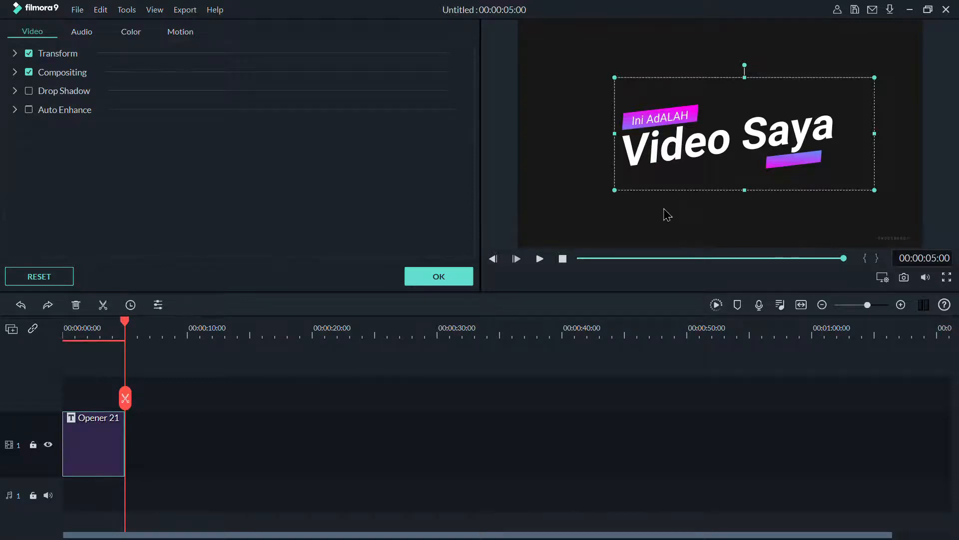
- Close the title editing and add the Video Prolog clip after the opener, keeping the project settings at 1920 x 1080 25fps
left_click(438, 276)
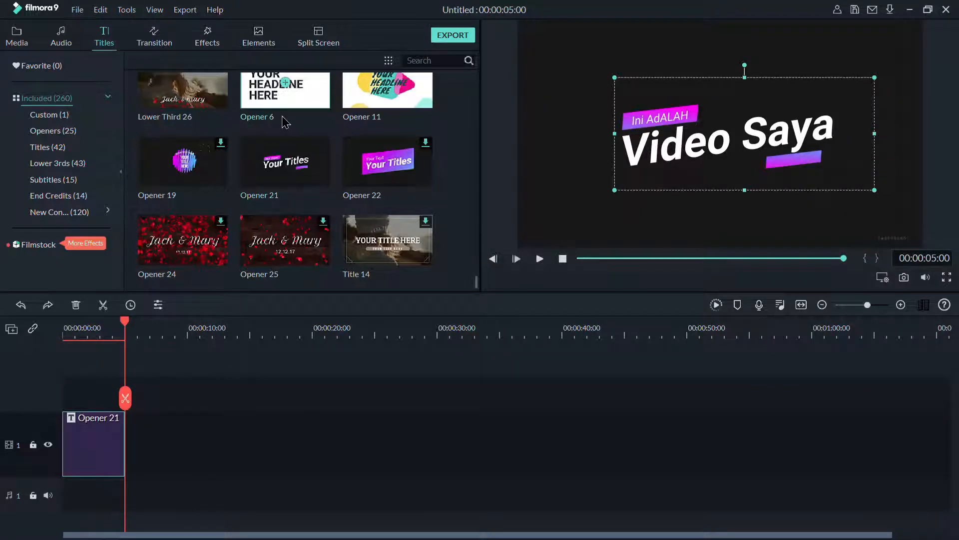
left_click(23, 39)
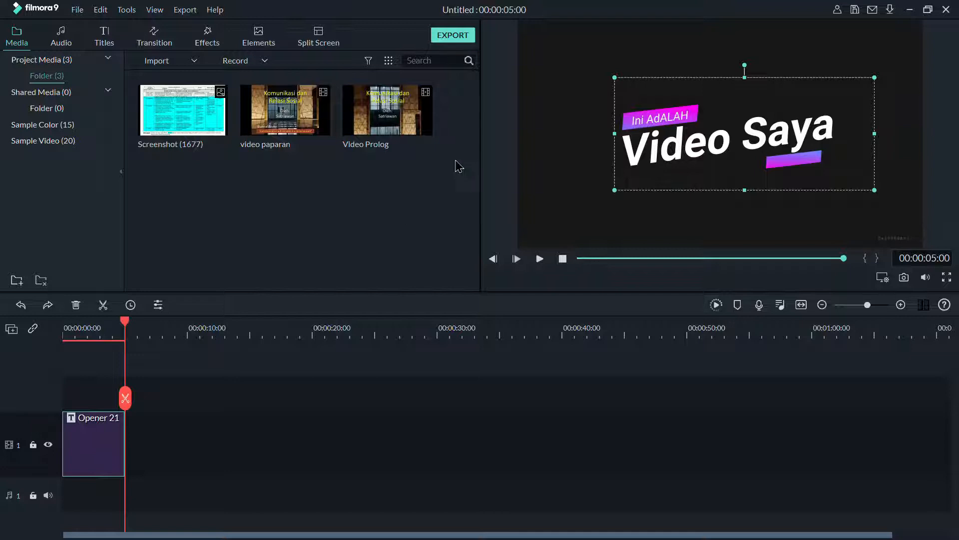
left_click(182, 110)
left_click(392, 110)
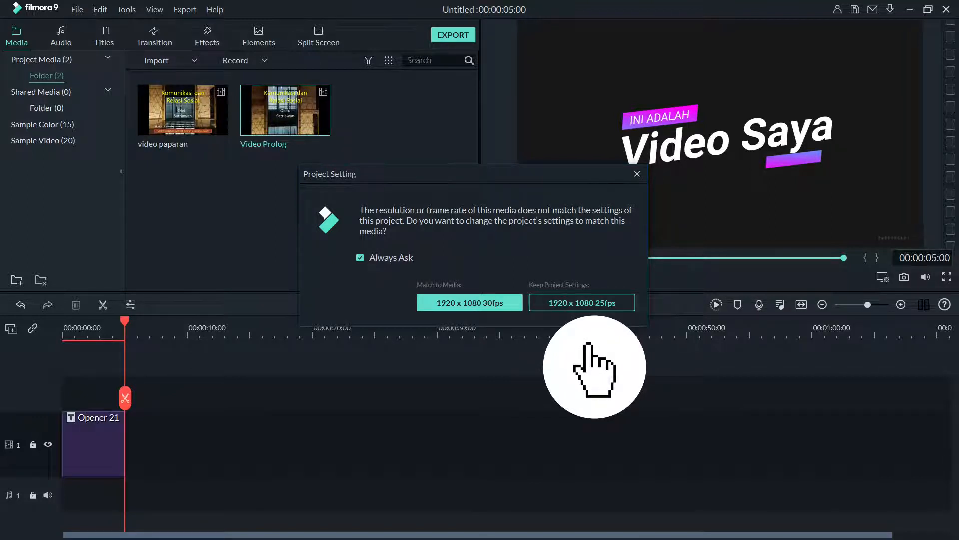
left_click(582, 303)
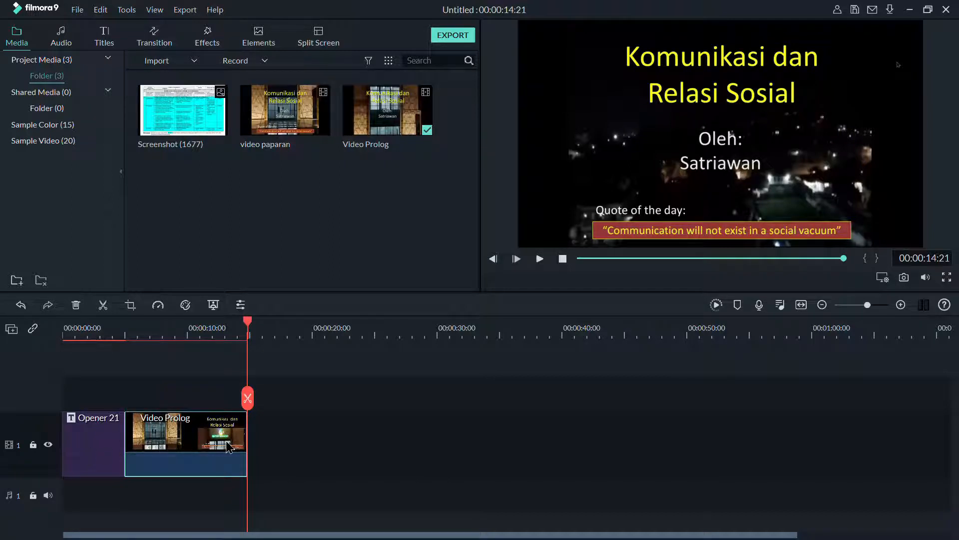
left_click(537, 263)
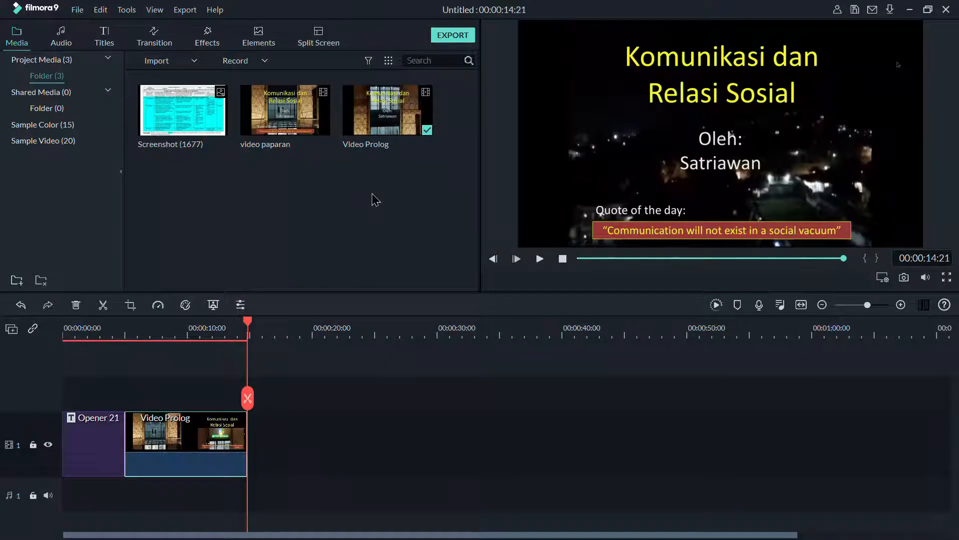
- Add the video paparan clip to the video track directly after Video Prolog
mouse_move(286, 129)
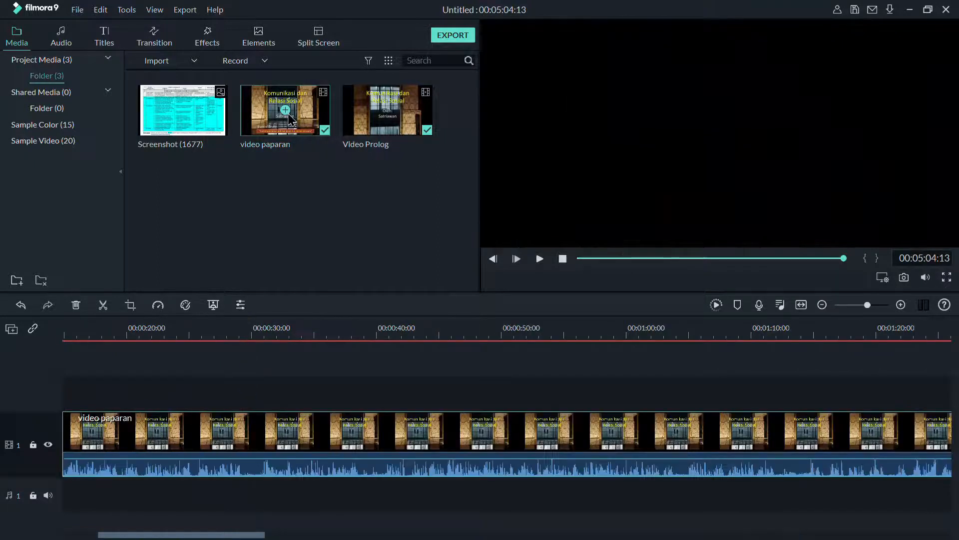
left_click(287, 112)
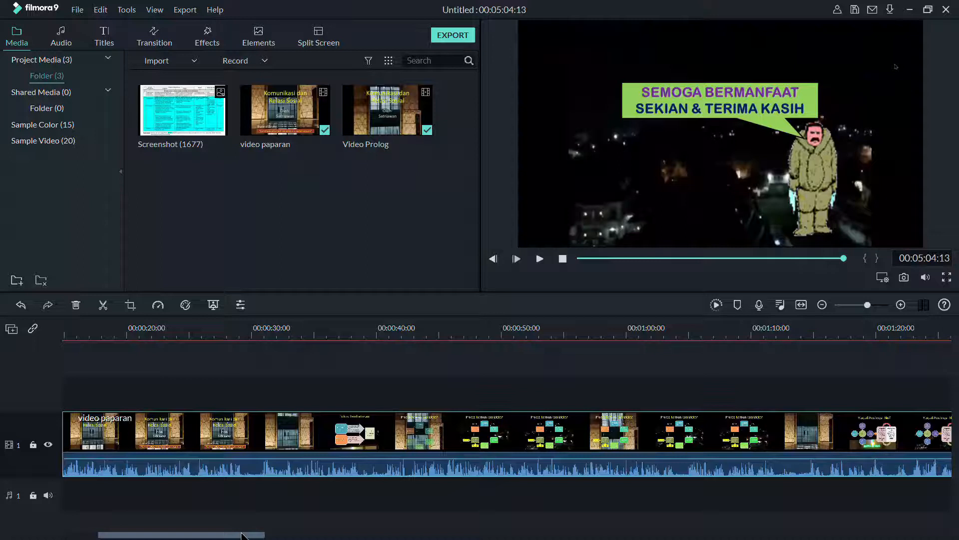
left_click_drag(228, 537, 77, 534)
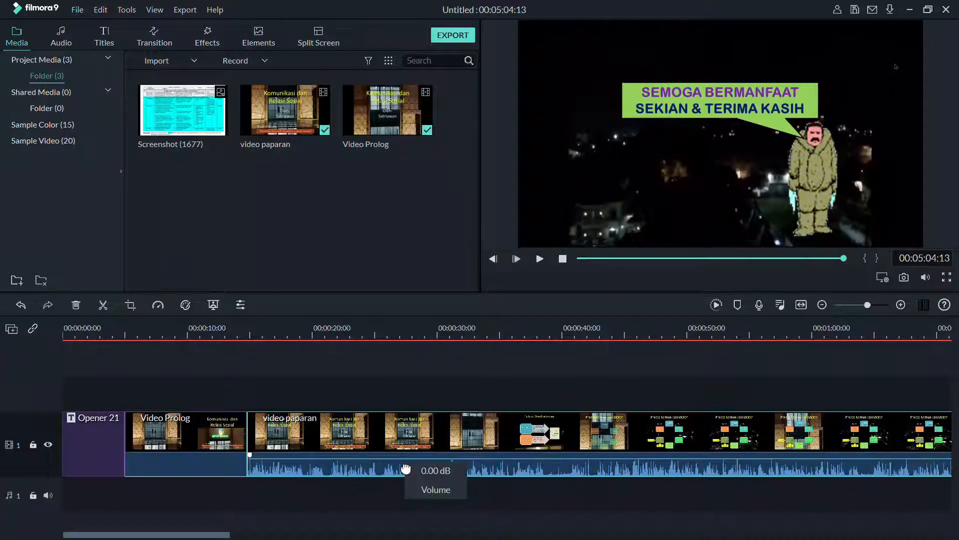
- Play the assembled timeline from the beginning through the opener and Video Prolog into the video paparan clip, and pause there
mouse_move(406, 468)
left_mouse_down()
mouse_move(406, 457)
mouse_move(403, 467)
left_mouse_up()
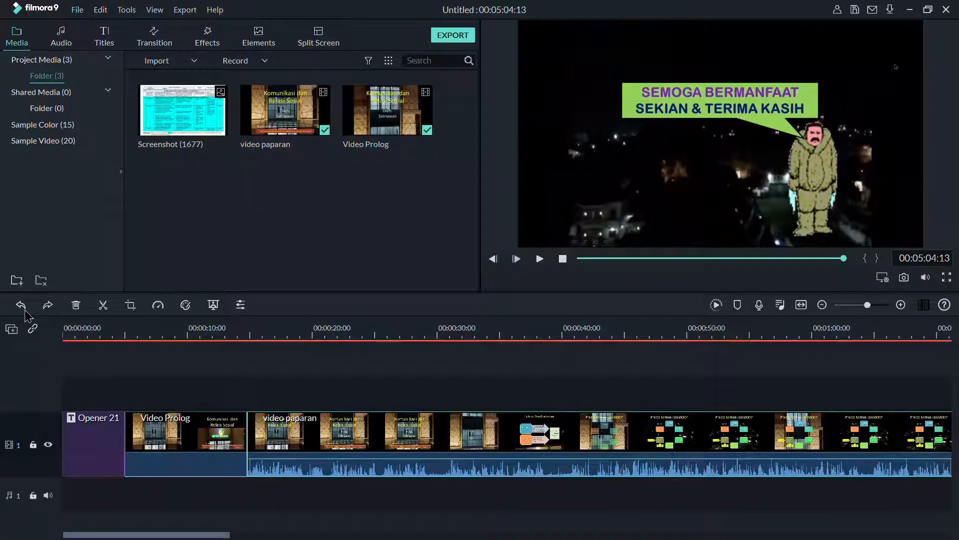
mouse_move(401, 463)
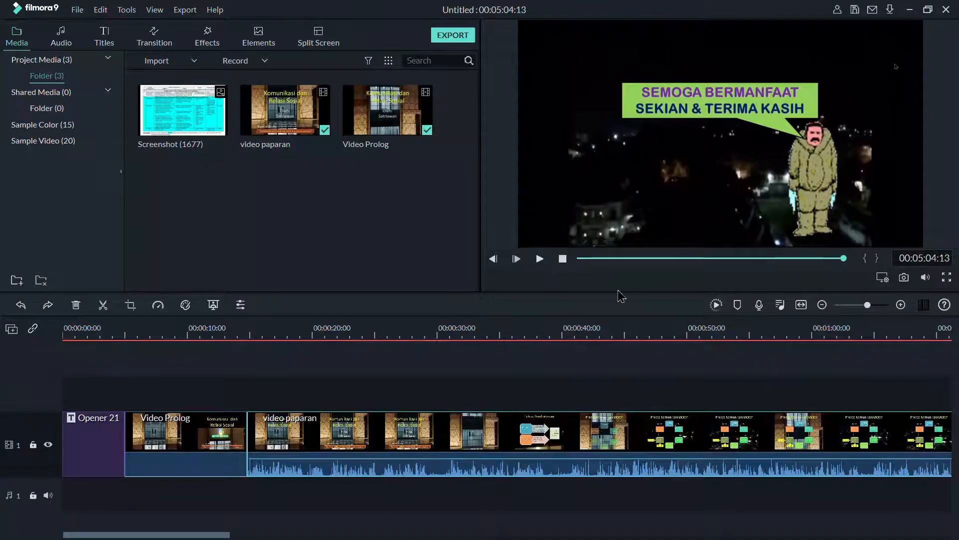
left_click(563, 259)
left_click(539, 259)
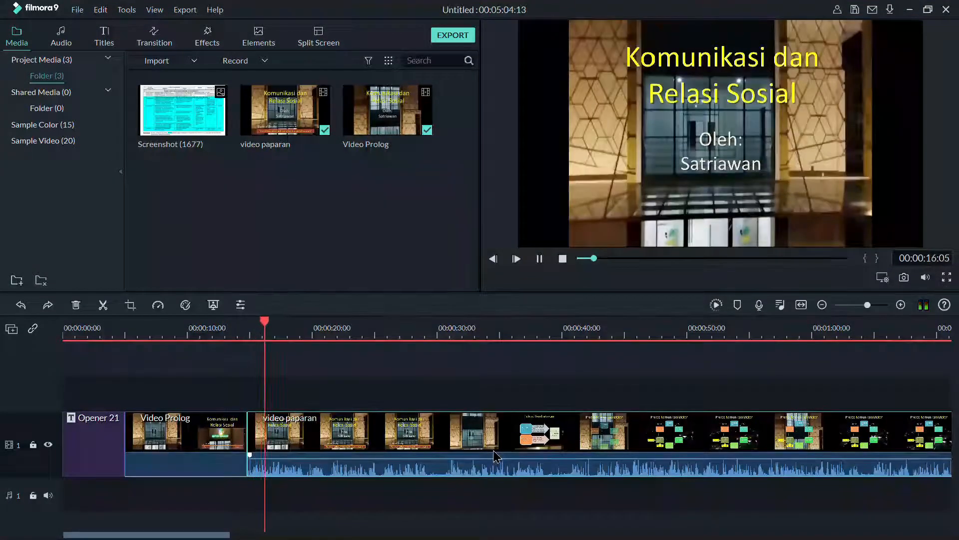
left_click(544, 263)
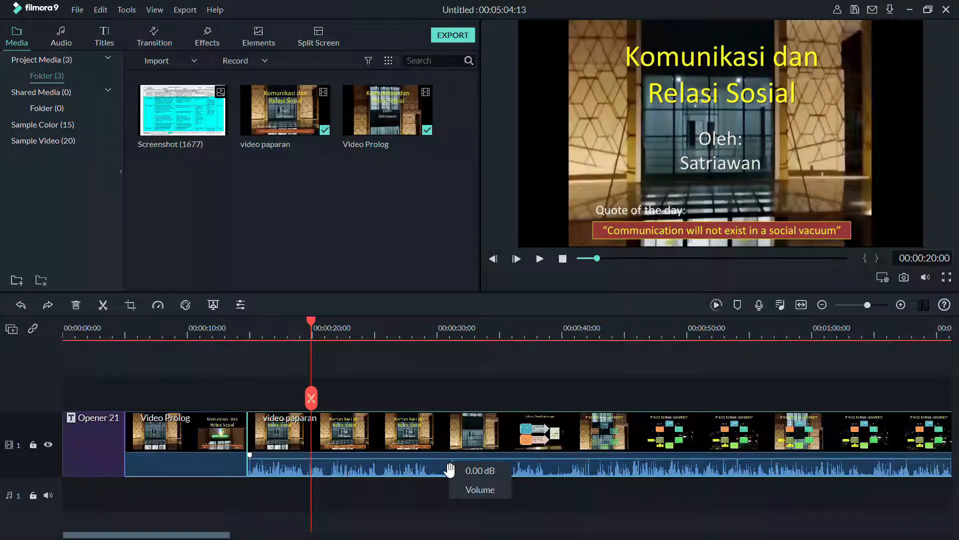
- Raise the video paparan clip's audio volume to 12.00 dB and play a short stretch to hear it
left_click_drag(450, 470, 450, 455)
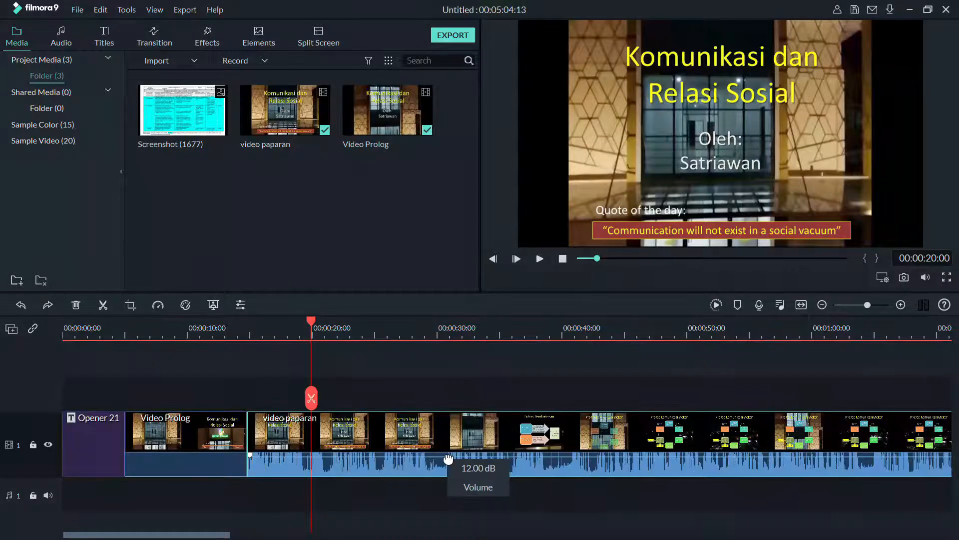
left_click(544, 260)
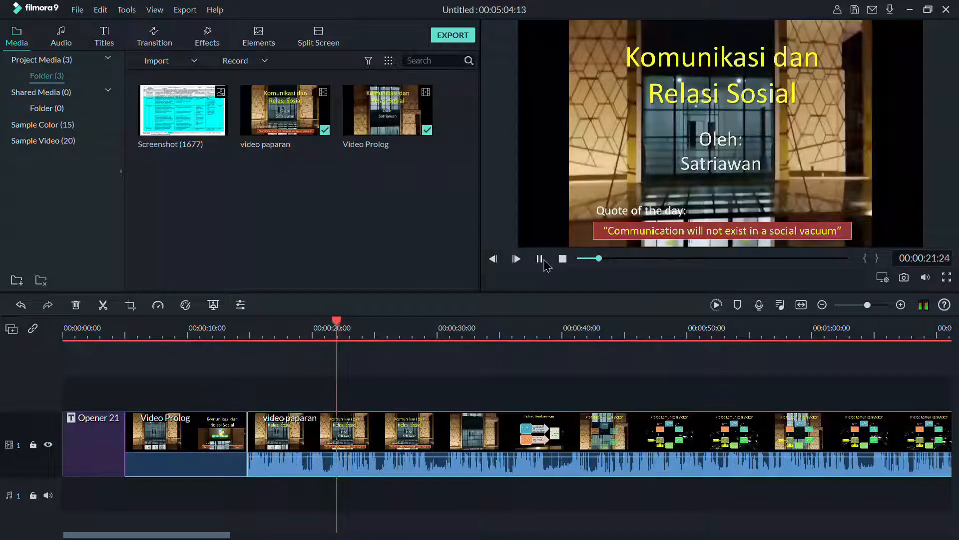
left_click(544, 260)
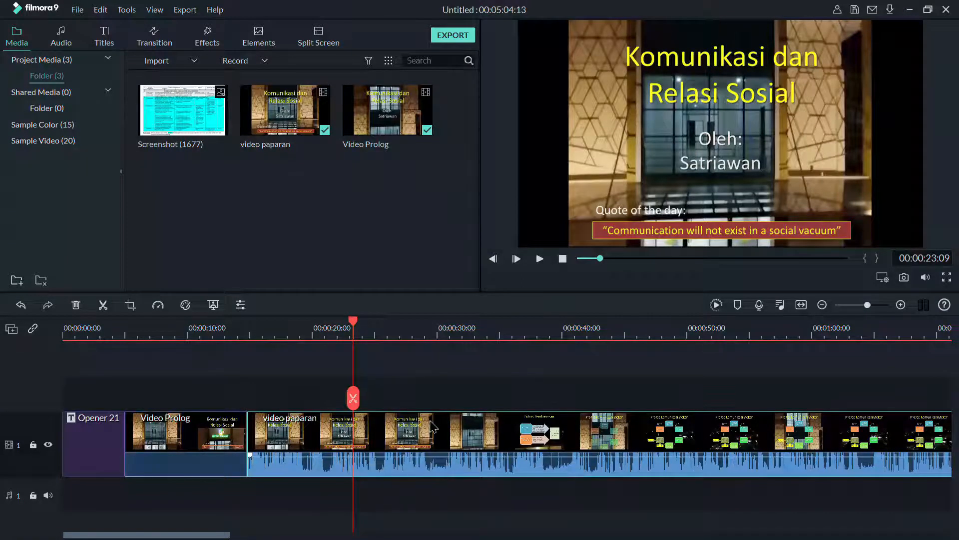
- Add the Web Element Circle 03 element on track 2 above the opener, aligned with the start of the timeline
left_click(111, 447)
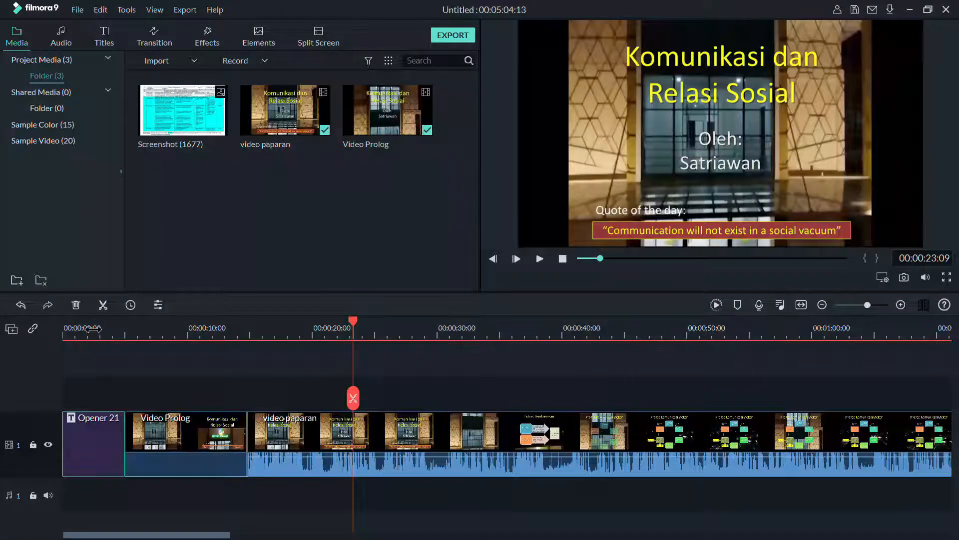
left_click(84, 330)
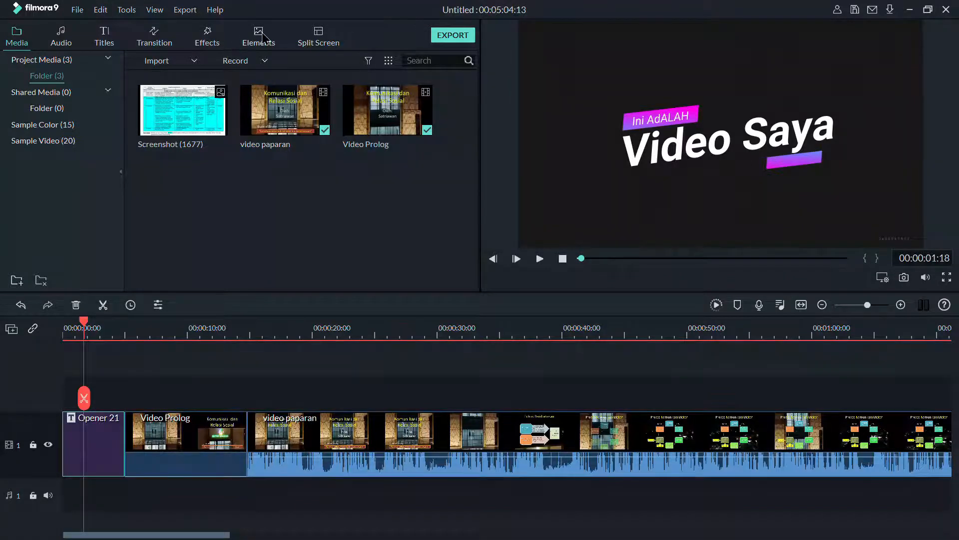
left_click(264, 38)
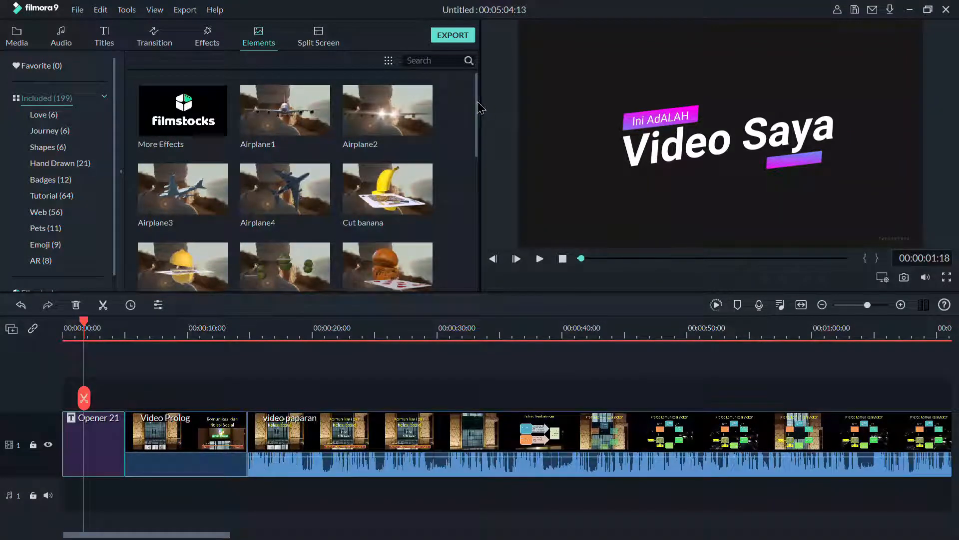
left_click_drag(480, 115, 466, 185)
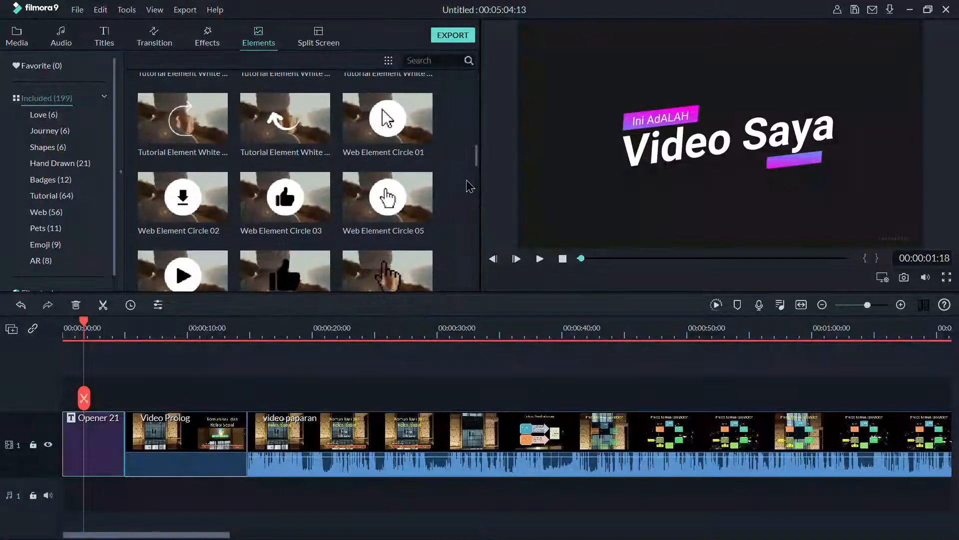
left_click(287, 198)
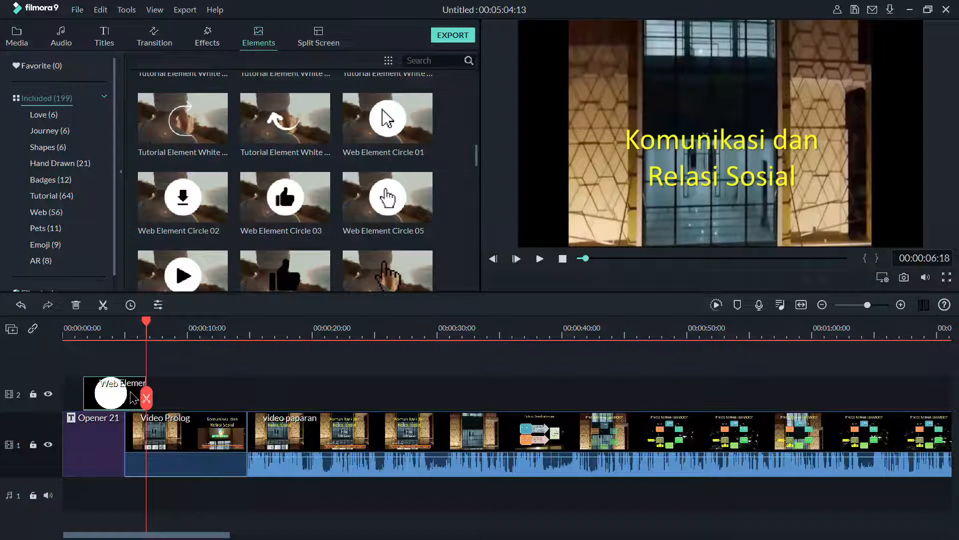
left_click_drag(131, 397, 105, 398)
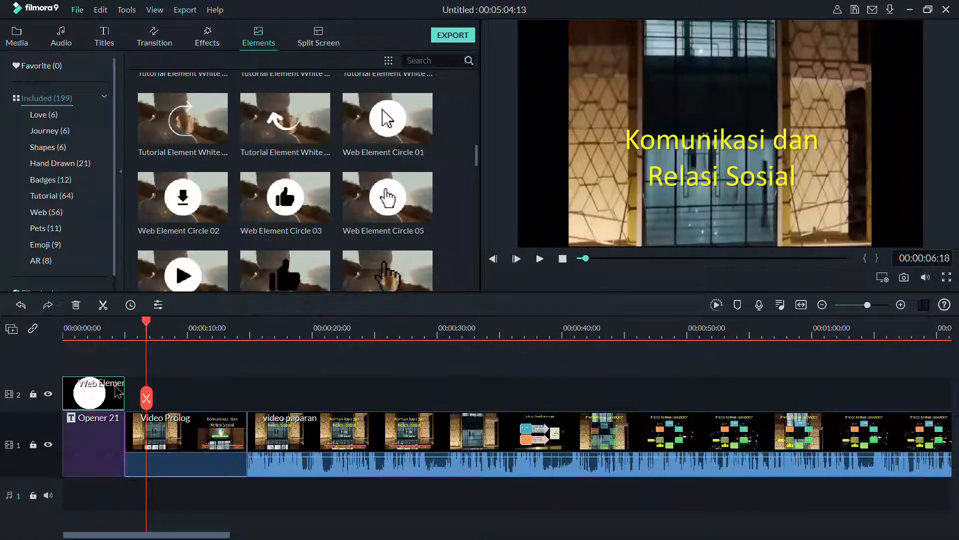
- Shrink the white circle element to less than half size, place it in the frame's upper-left corner, and preview the opening
left_click_drag(145, 322, 62, 316)
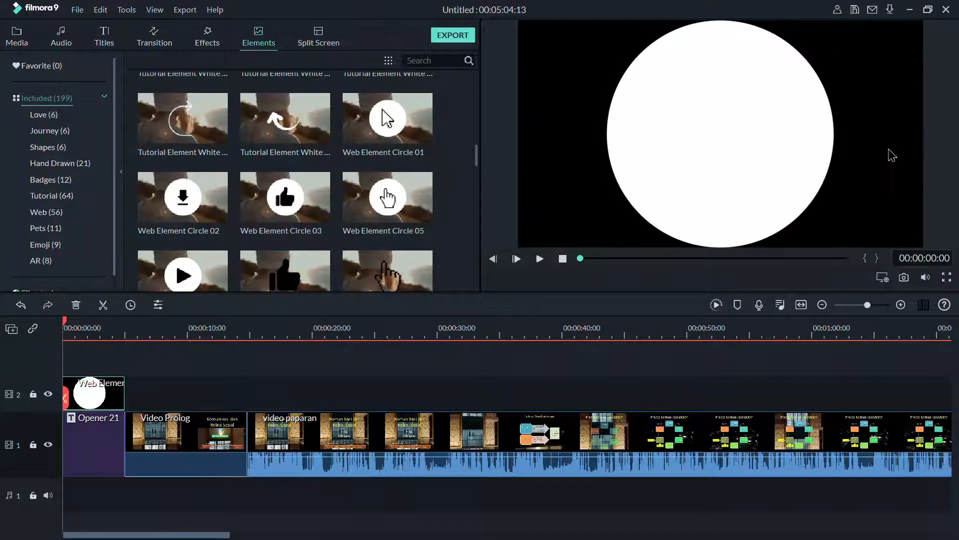
left_click(748, 181)
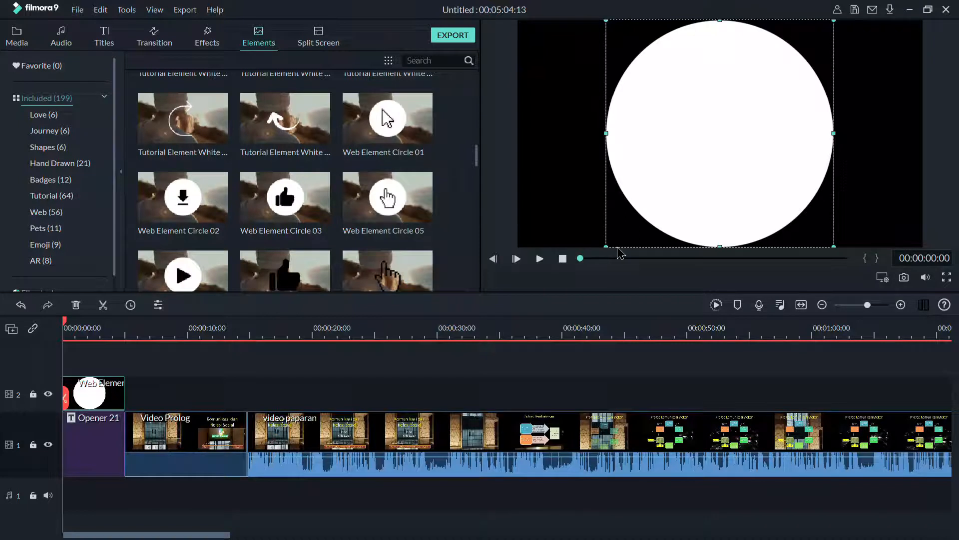
left_click_drag(606, 246, 754, 115)
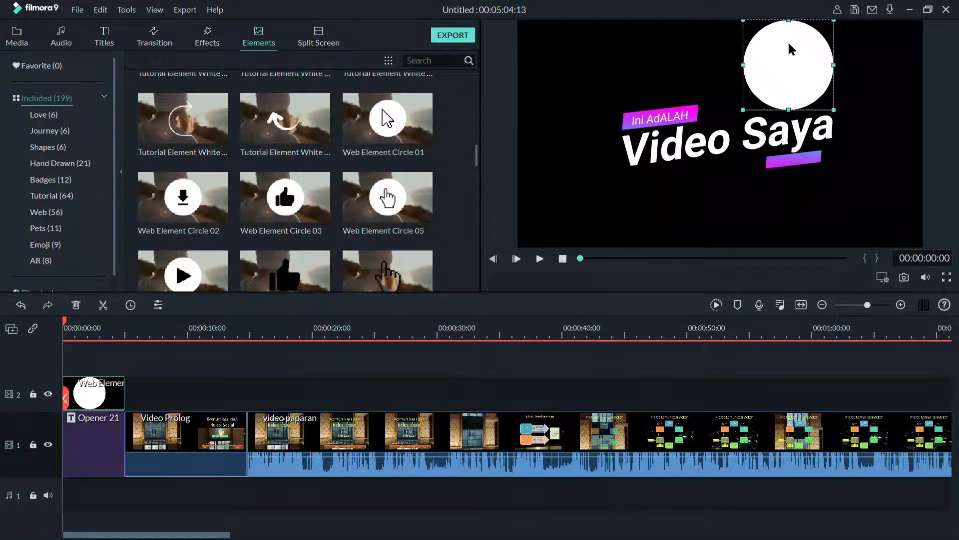
left_click_drag(796, 50, 576, 56)
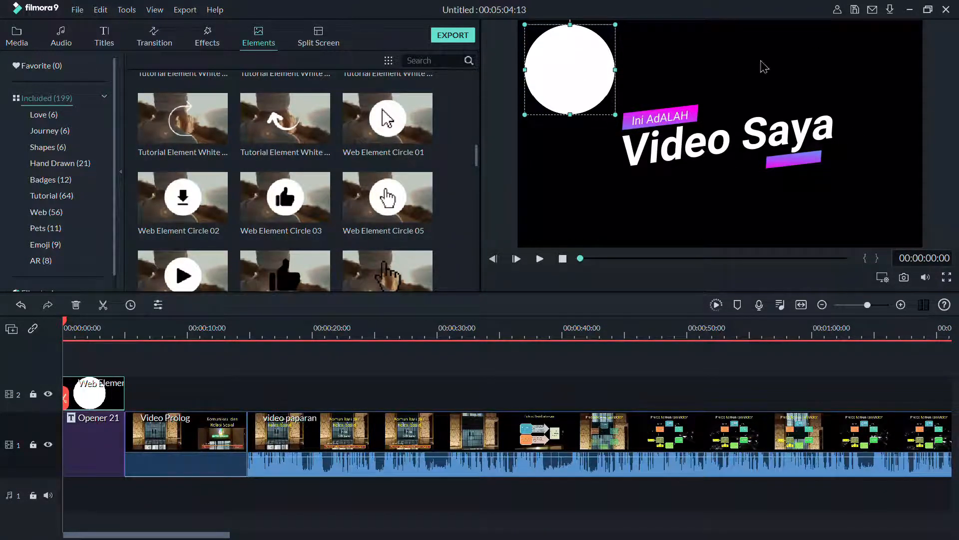
left_click(564, 165)
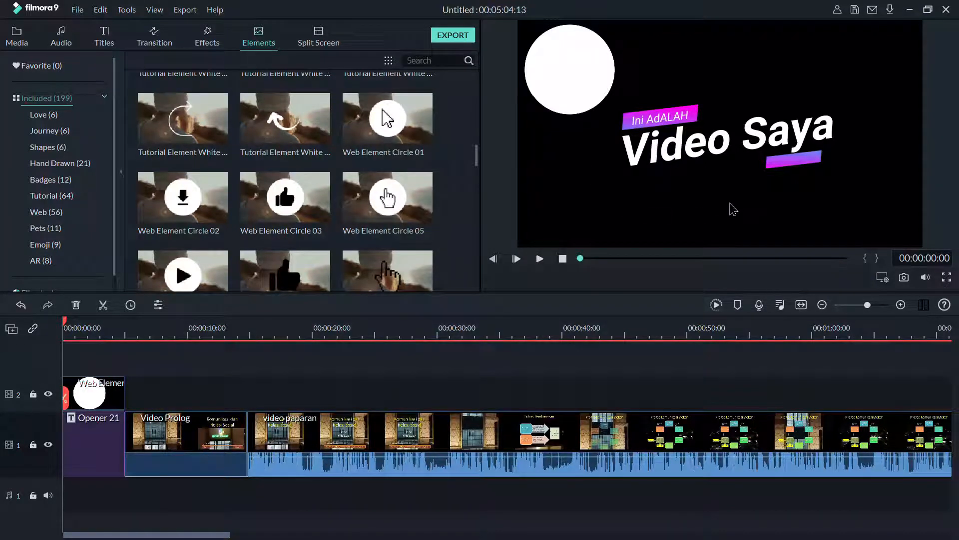
left_click(540, 259)
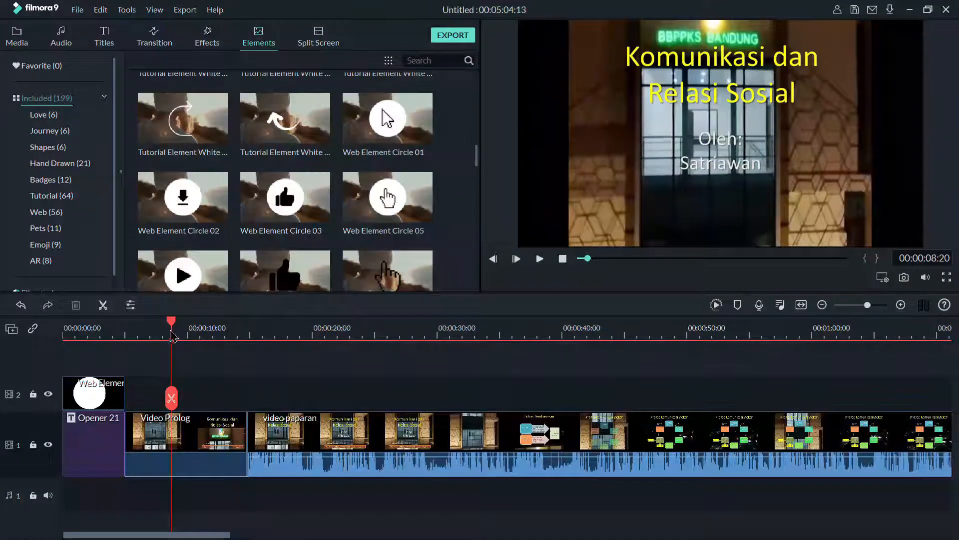
left_click_drag(171, 334, 62, 329)
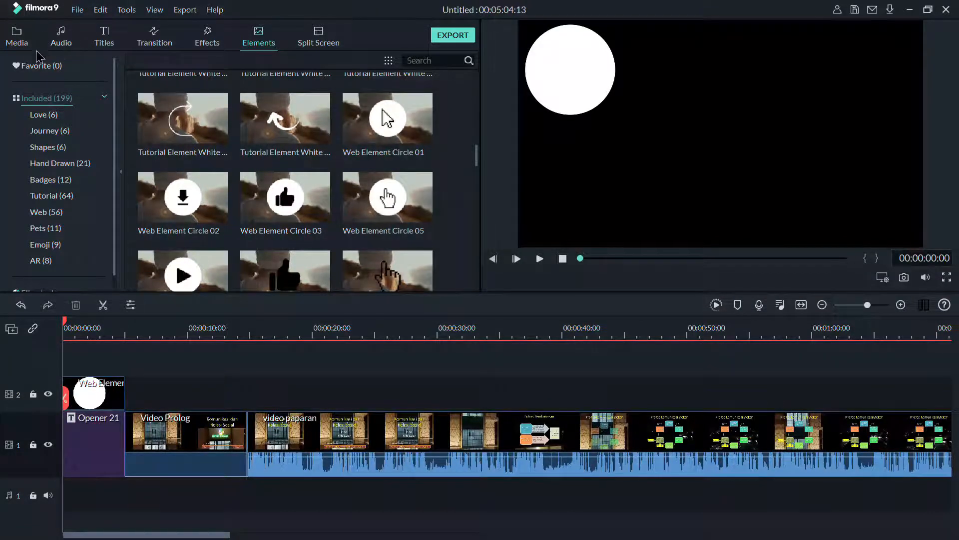
- Audition the included Rock tracks Martin Rose - Riding On, Since I Started, The Mind Sweepers, Living Pulse - Go Goes and GOLET'S - Slaves
left_click(64, 40)
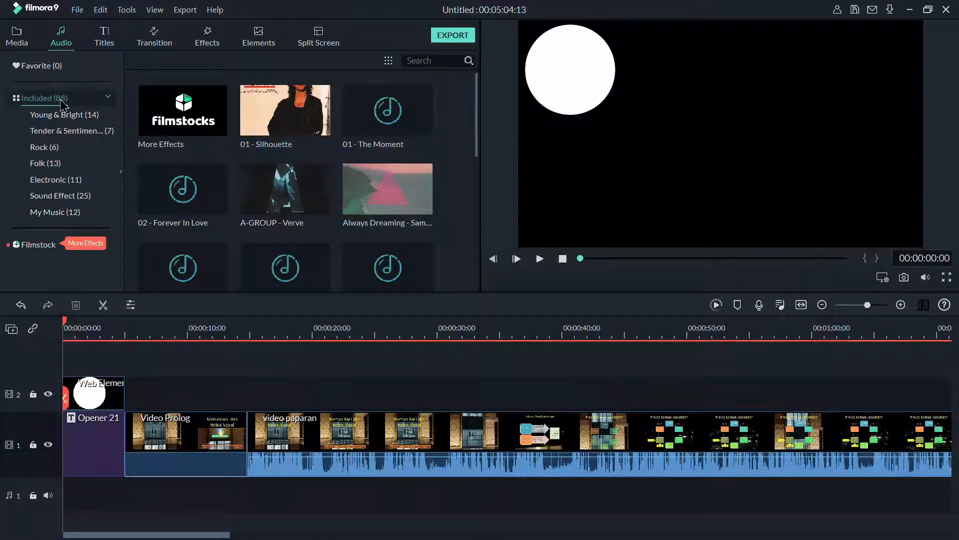
left_click(58, 166)
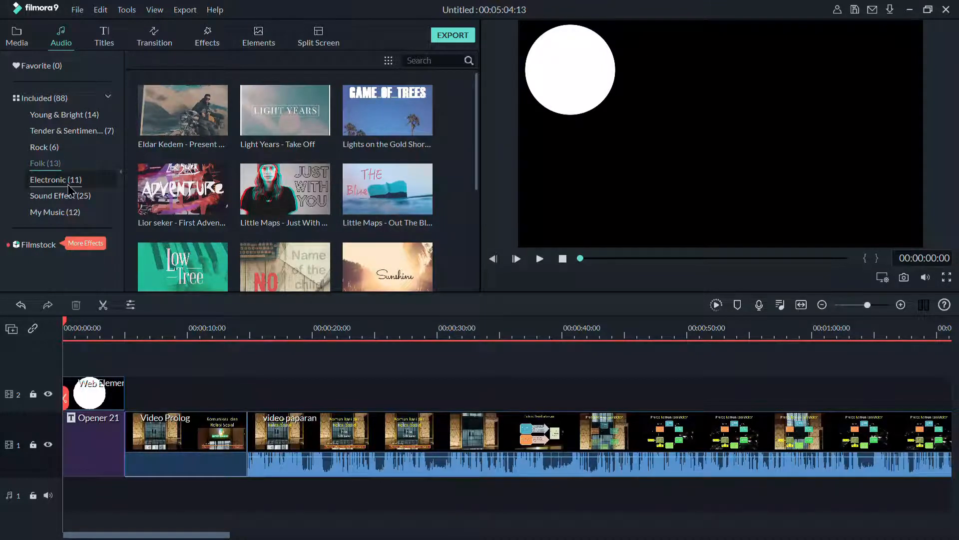
left_click(54, 150)
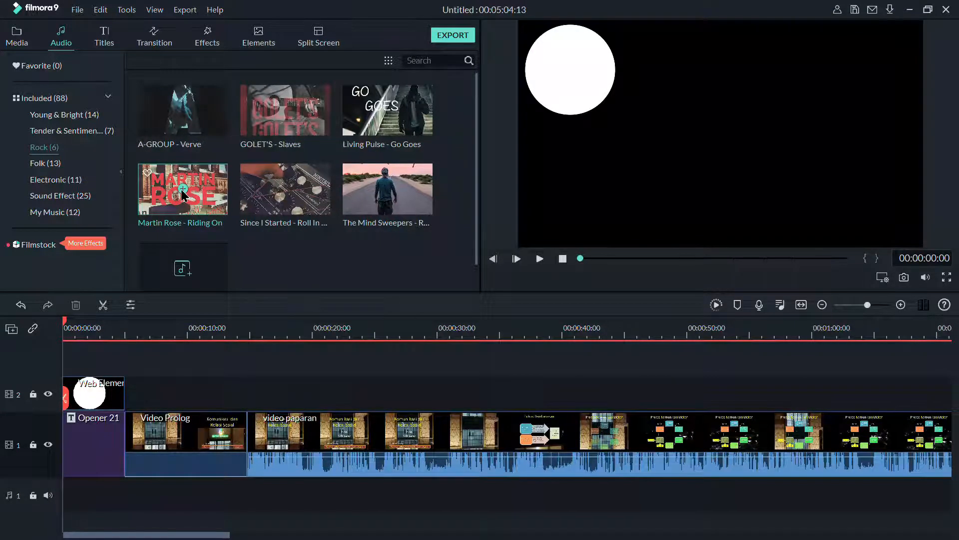
double_click(225, 173)
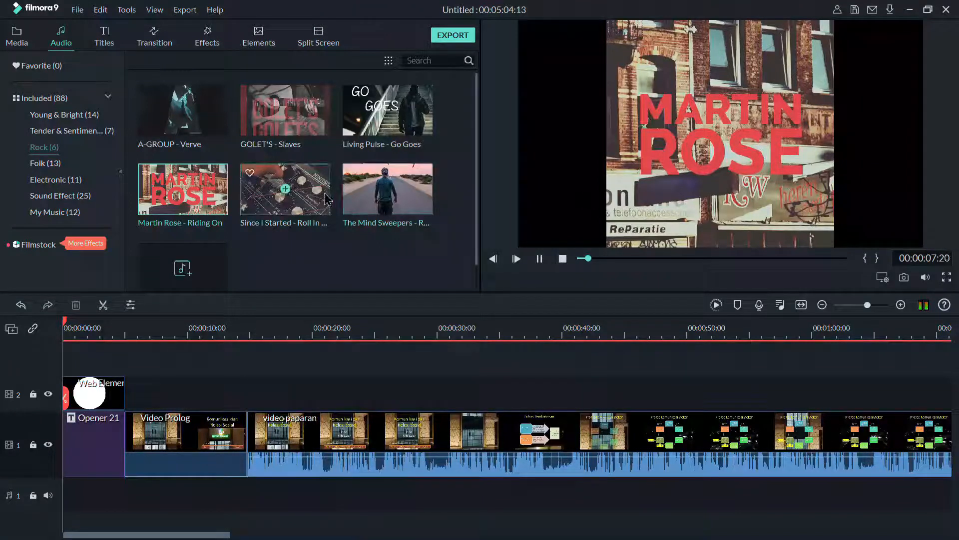
left_click(540, 258)
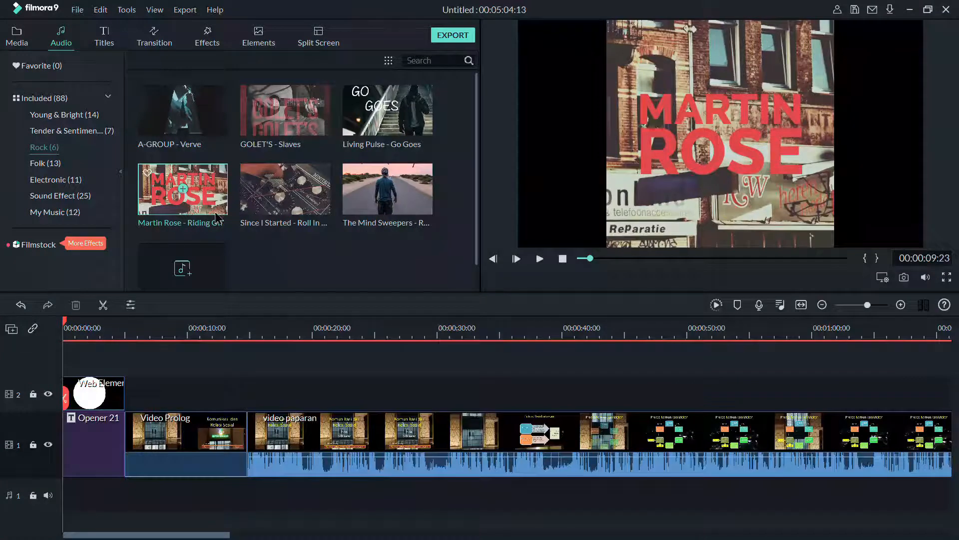
left_click(322, 198)
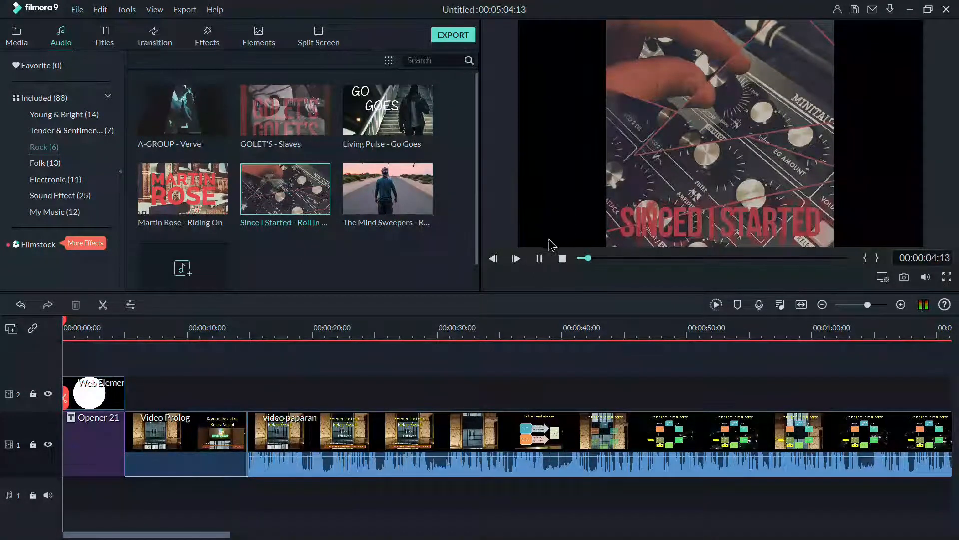
left_click(540, 258)
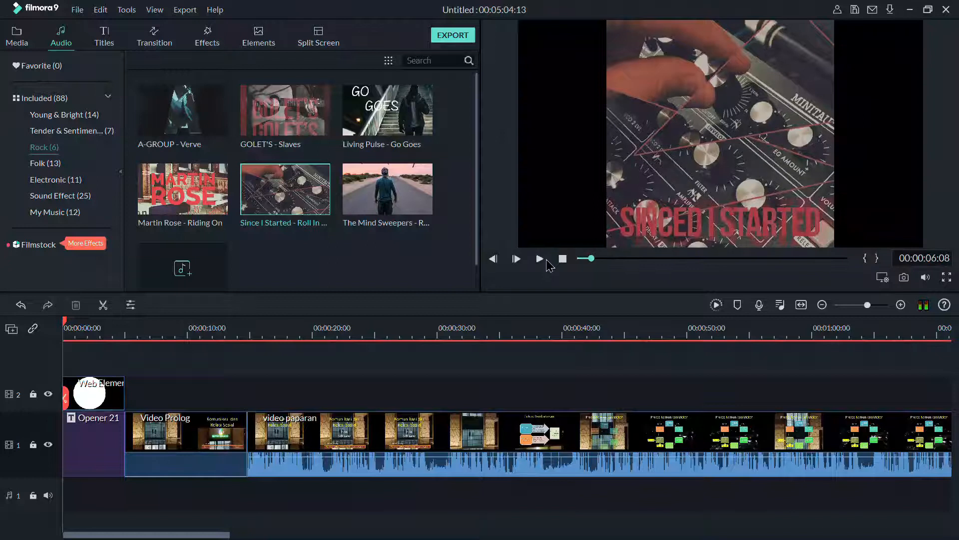
double_click(421, 197)
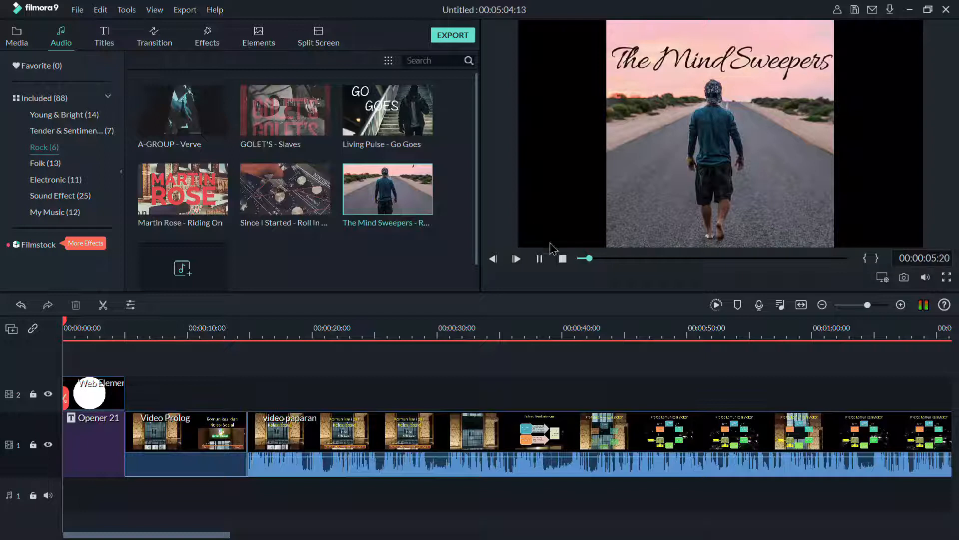
left_click(540, 259)
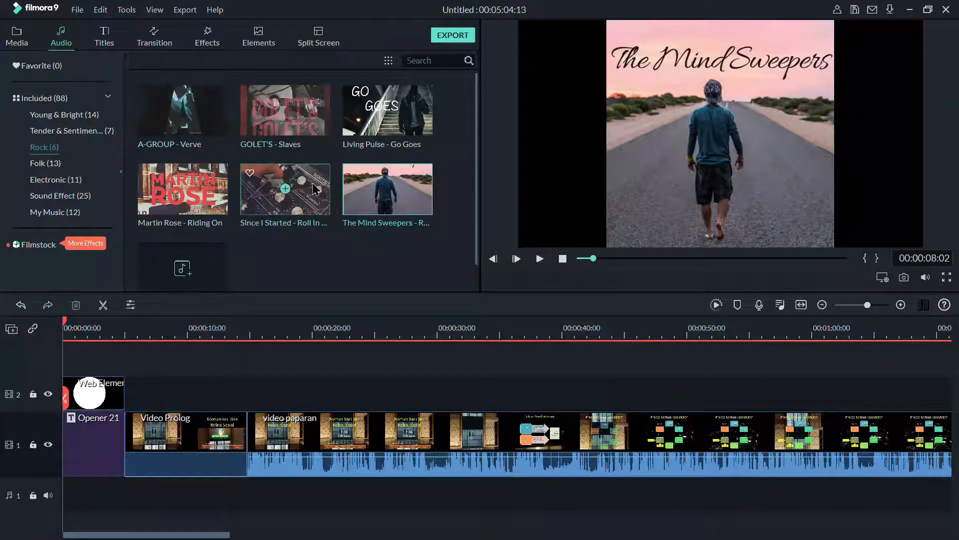
double_click(419, 126)
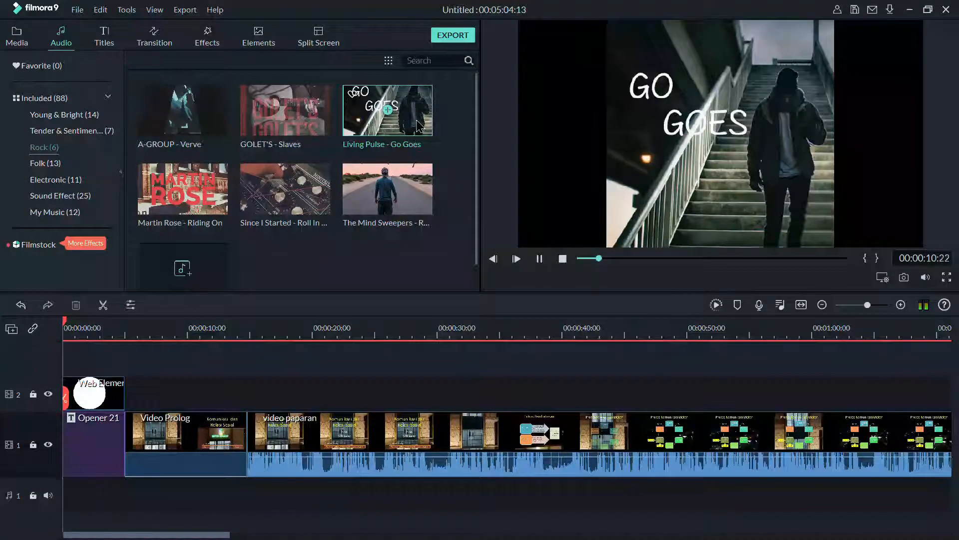
left_click(540, 260)
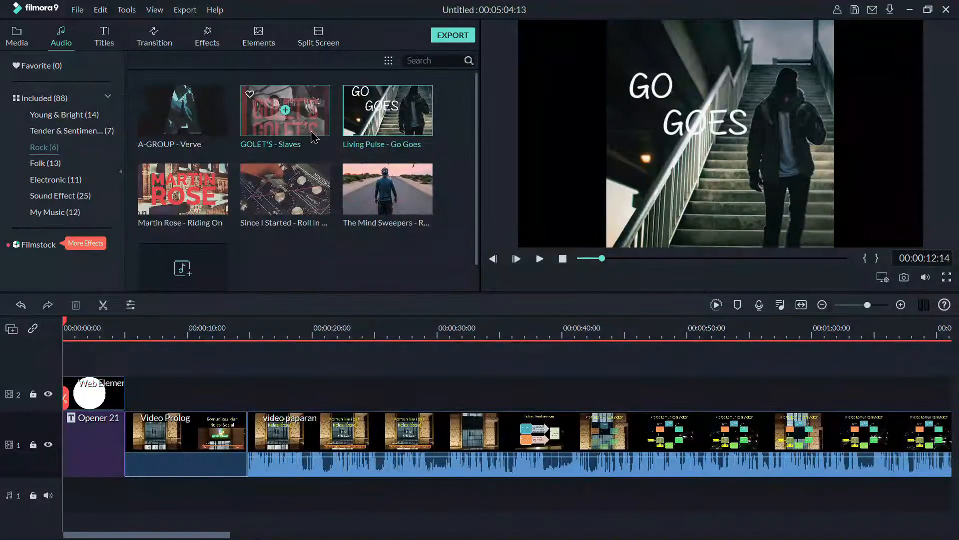
double_click(312, 133)
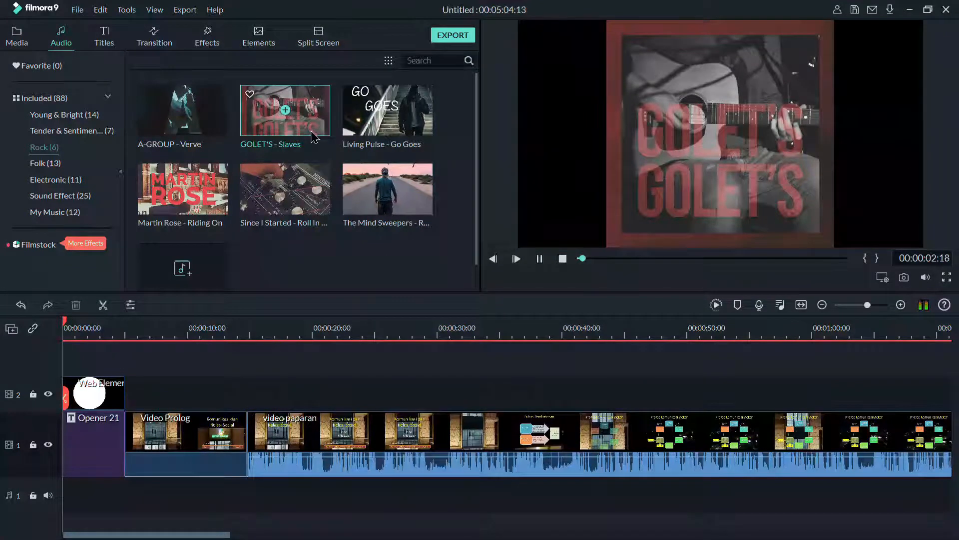
- Preview the A-GROUP - Verve track and add it to audio track 1 as background music
double_click(218, 122)
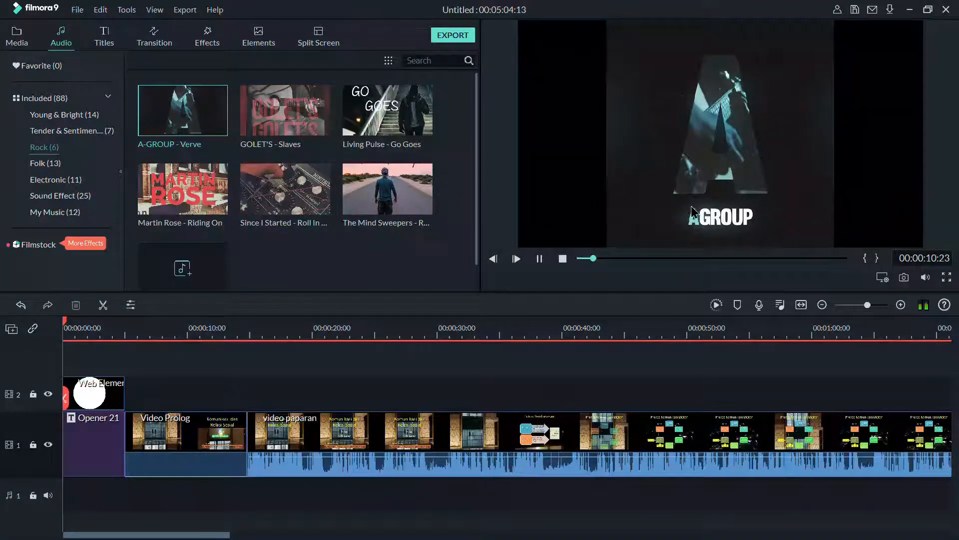
mouse_move(183, 119)
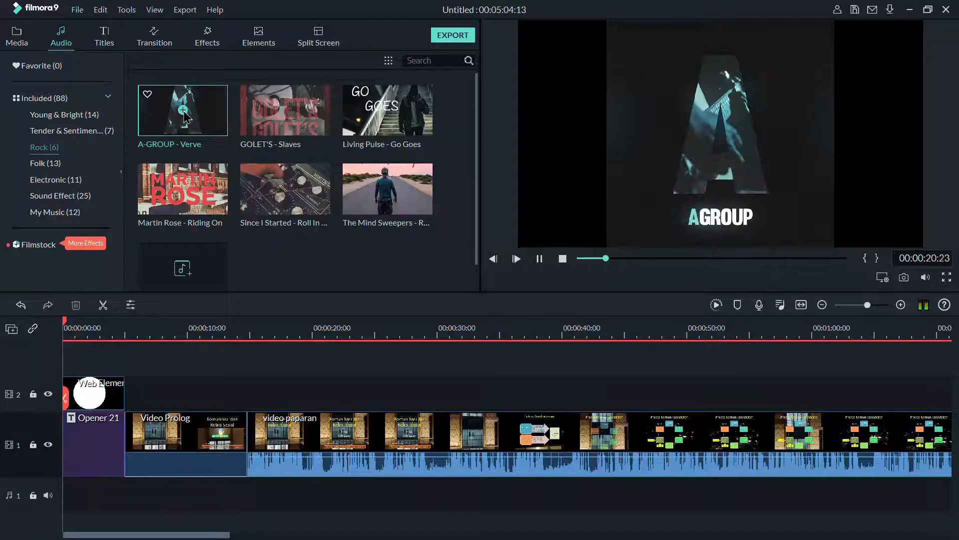
left_click(183, 110)
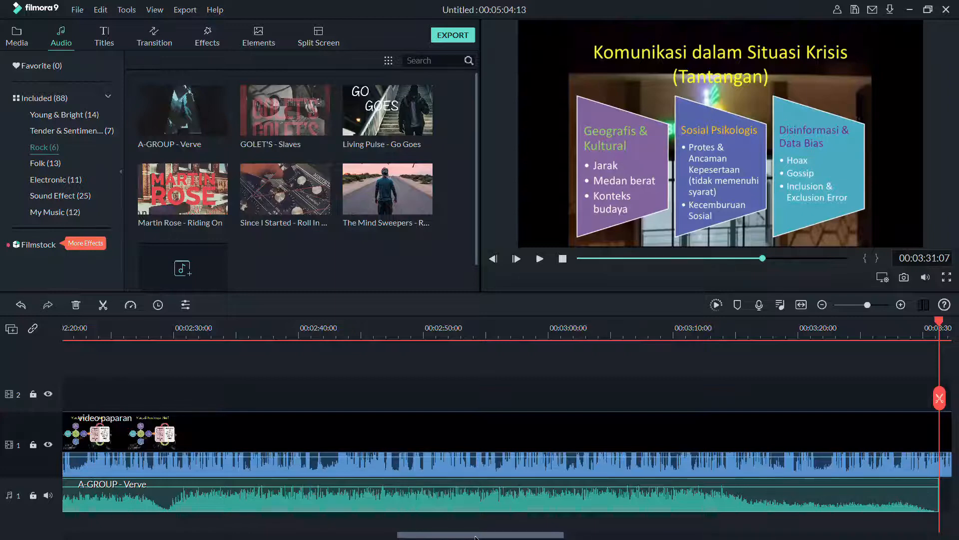
- Play the project from the start to hear the background music under the opener, prologue and beginning of the presentation clip
left_click_drag(475, 537, 89, 537)
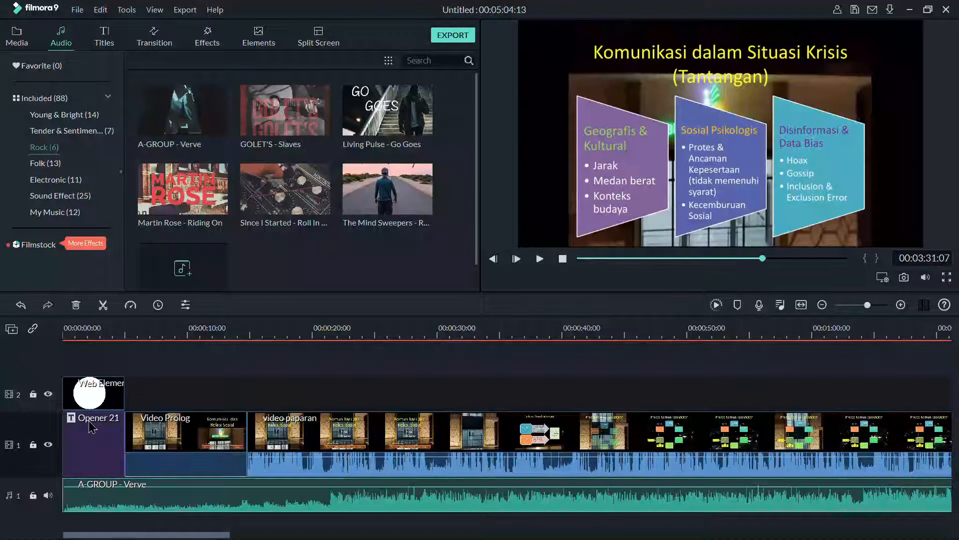
left_click(563, 258)
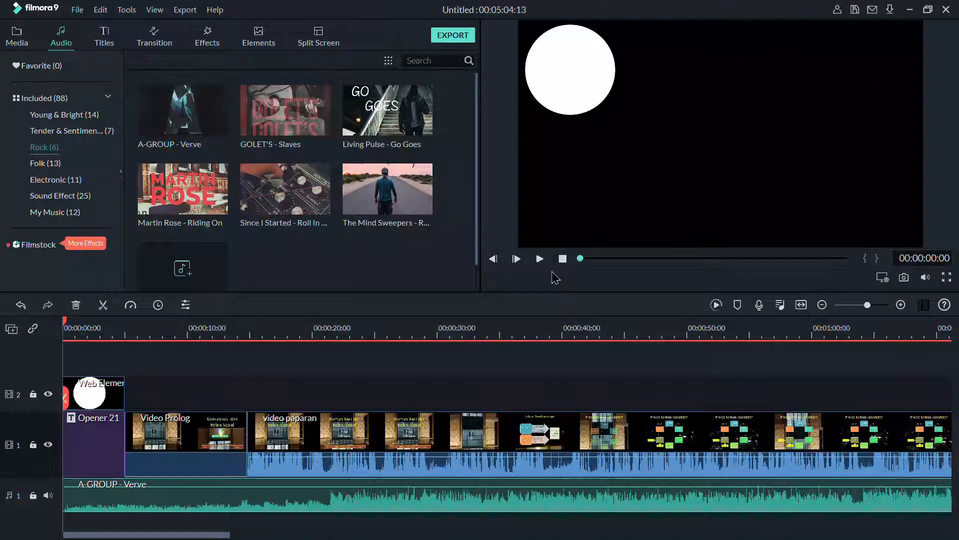
left_click(540, 259)
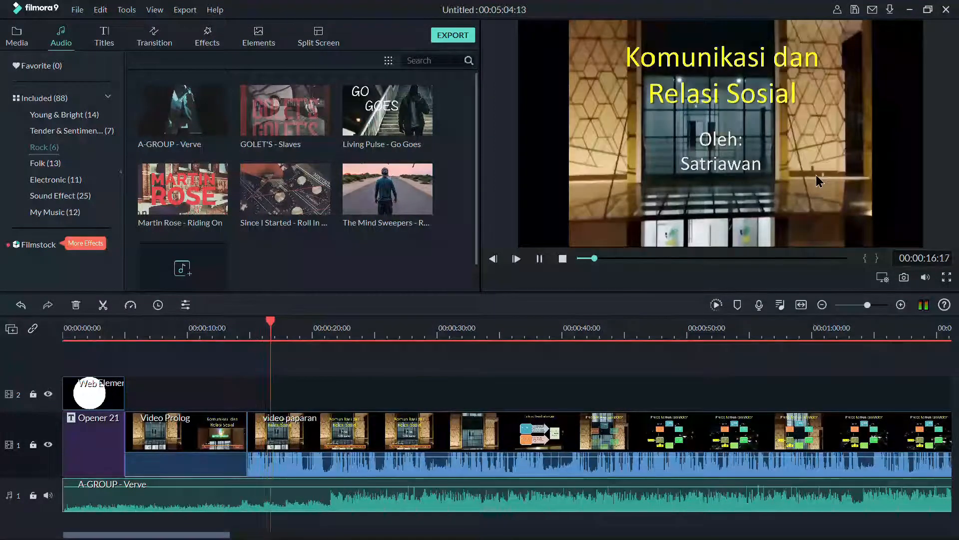
left_click(541, 259)
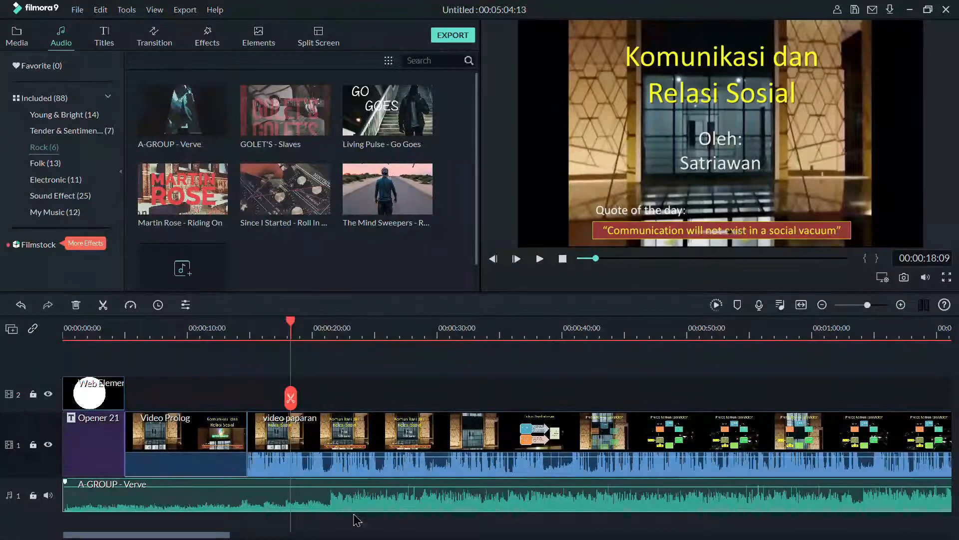
- Split the A-GROUP - Verve music at 00:00:14:20, where the video paparan clip begins
mouse_move(389, 491)
mouse_move(388, 457)
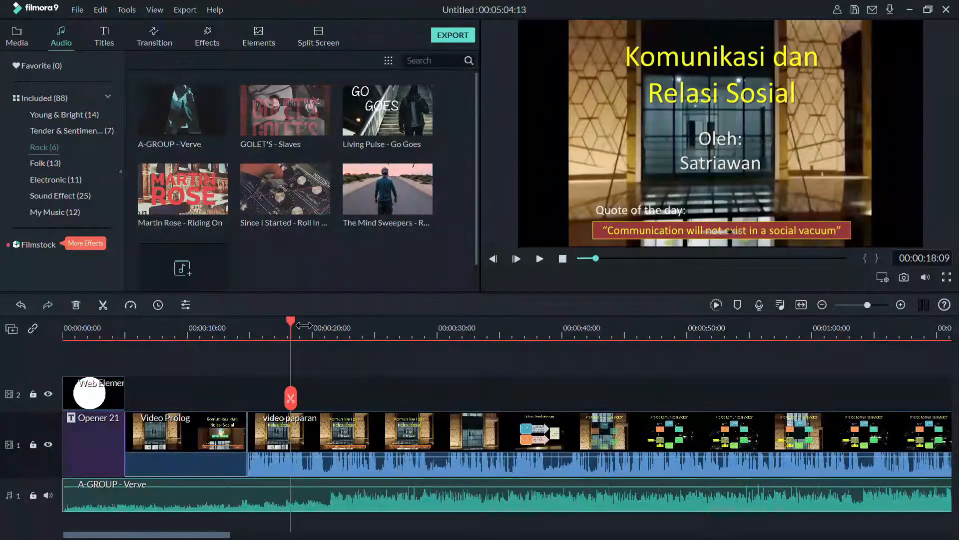
left_click_drag(292, 325, 249, 320)
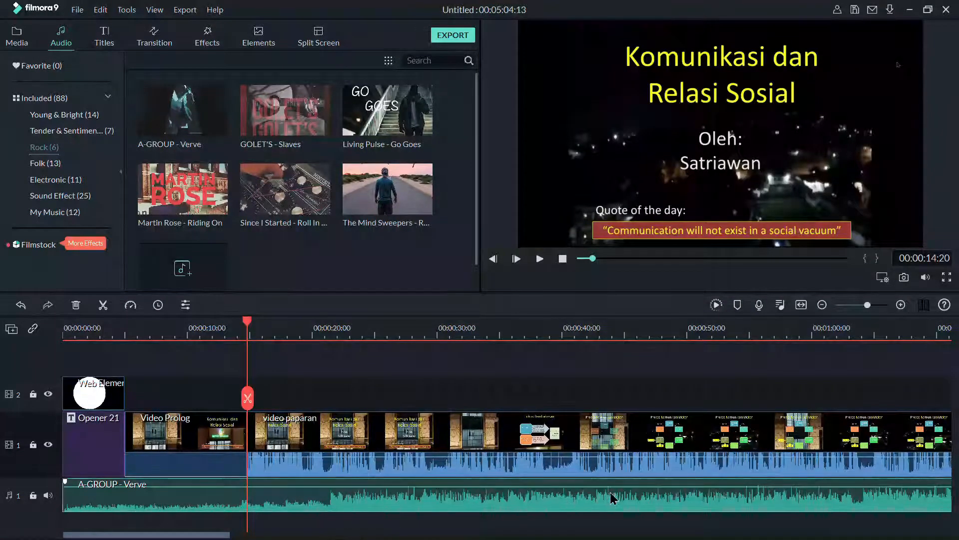
left_click(254, 402)
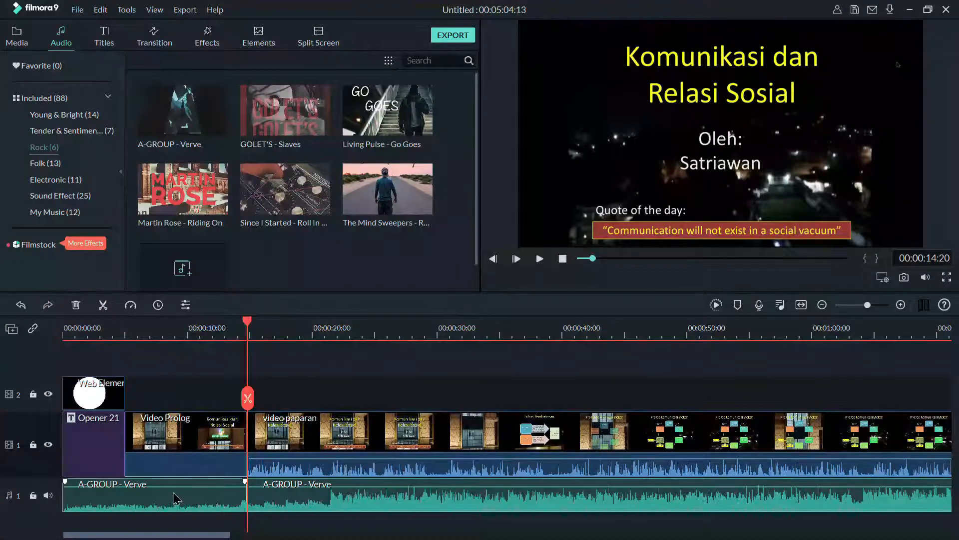
- Raise the volume of the music's first part and strongly lower the part running under the video paparan clip
left_click_drag(179, 497, 179, 497)
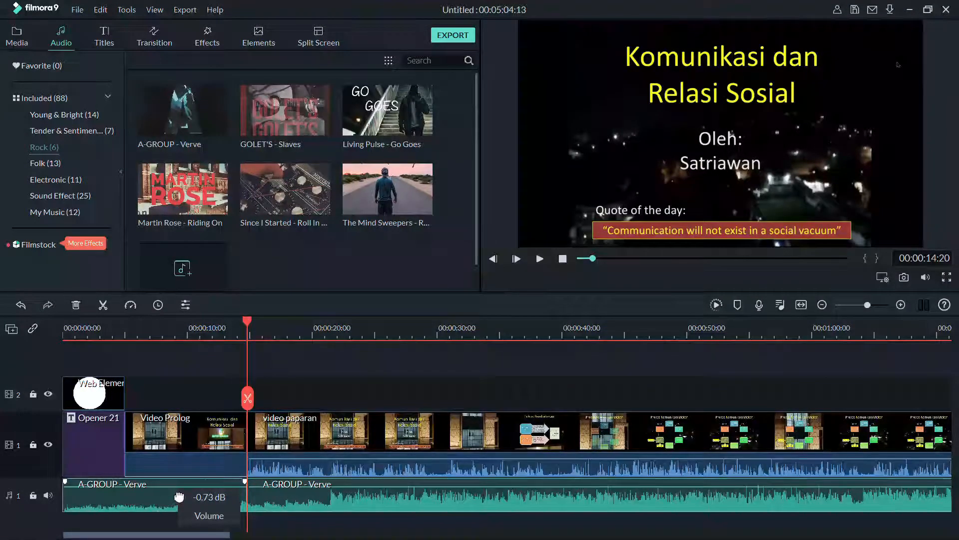
left_click_drag(179, 497, 179, 489)
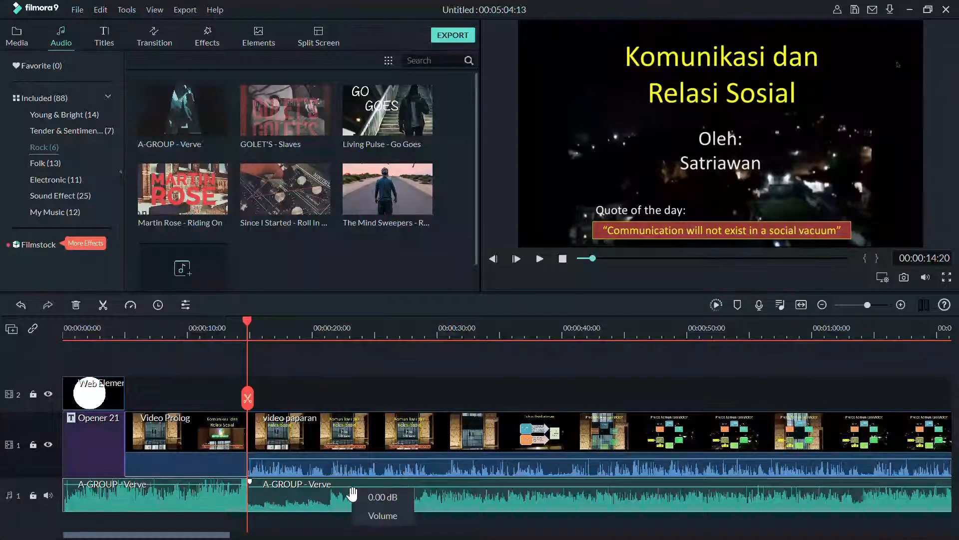
left_click_drag(353, 500, 352, 501)
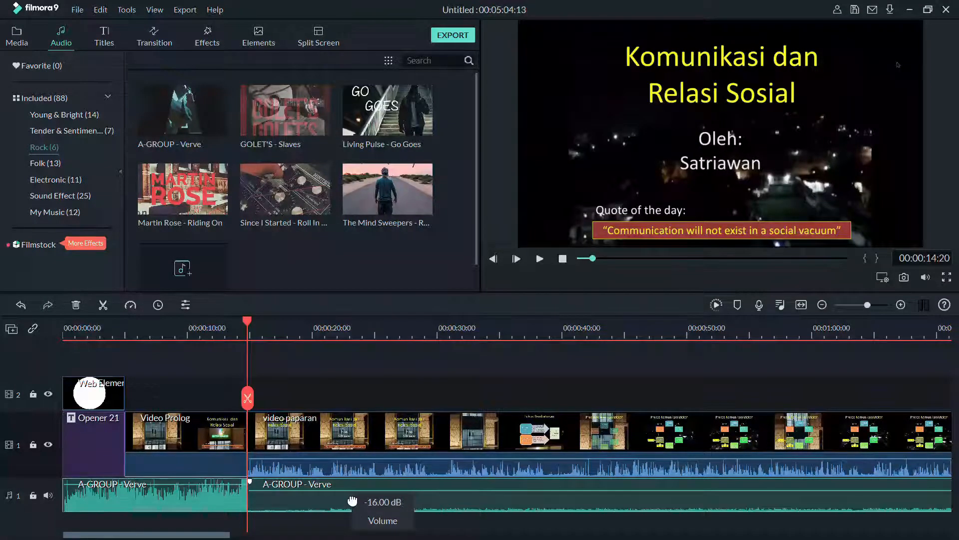
left_click_drag(352, 501, 352, 499)
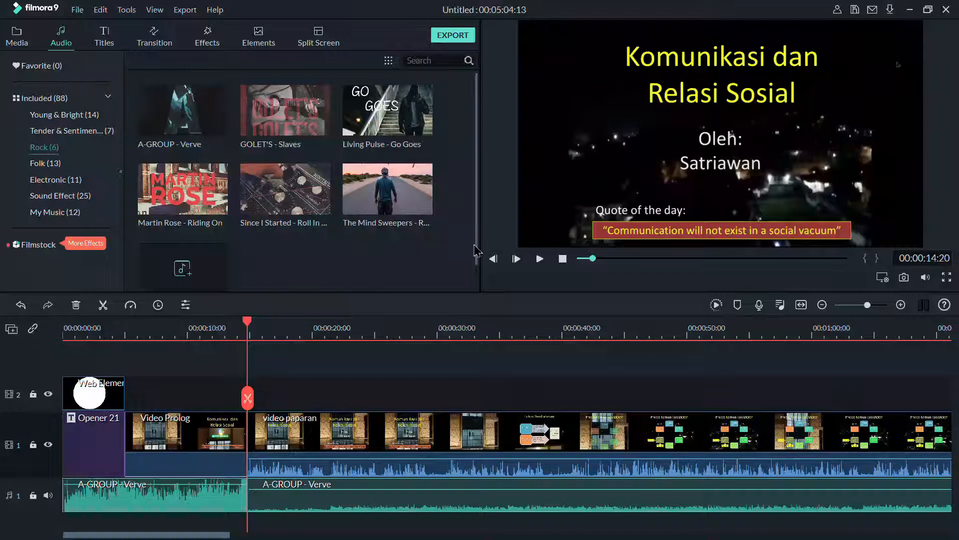
- Play the timeline from the music split to check the music level under the presentation, and return to the split
left_click(540, 259)
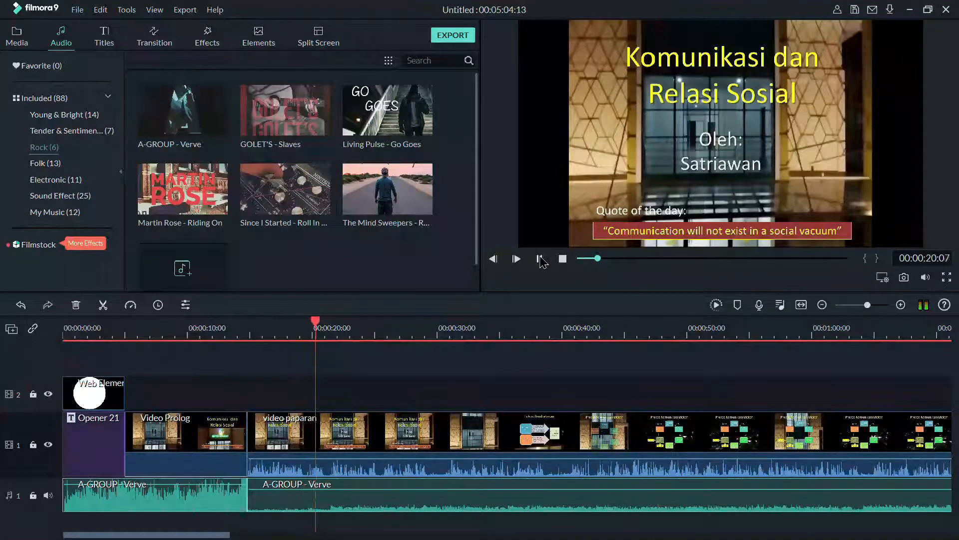
left_click(539, 259)
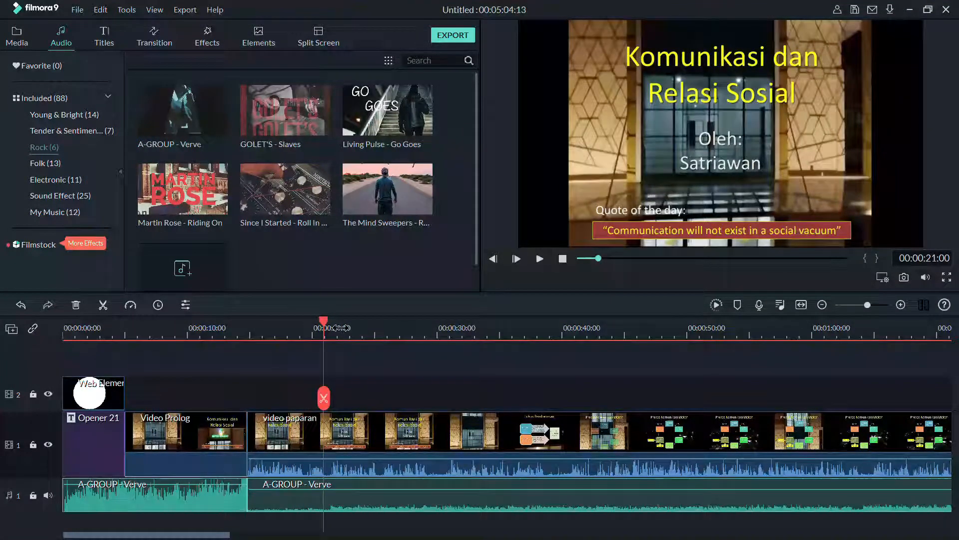
left_click_drag(324, 322, 259, 330)
left_click_drag(253, 328, 249, 328)
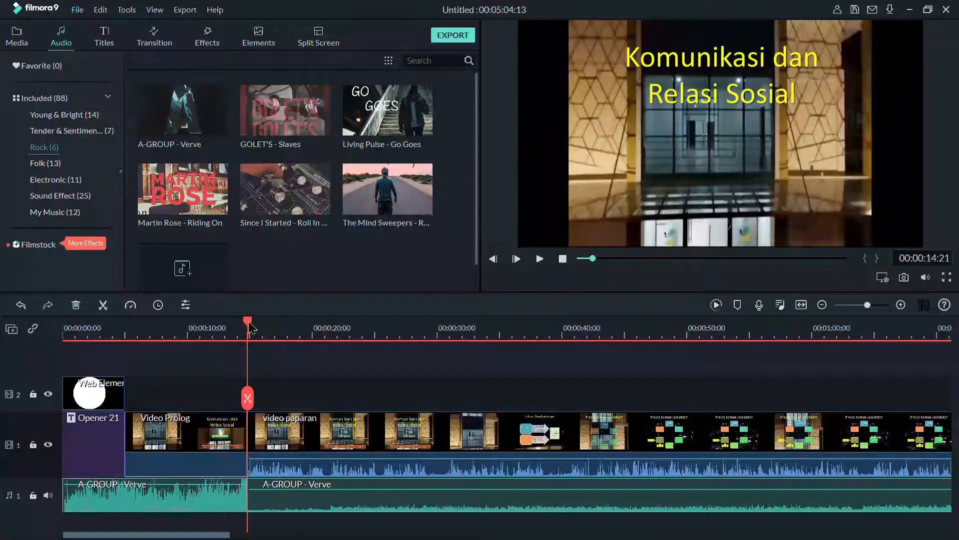
- Play the project from the start into the presentation clip to check both music levels, and return to the beginning
left_click_drag(250, 327, 3, 346)
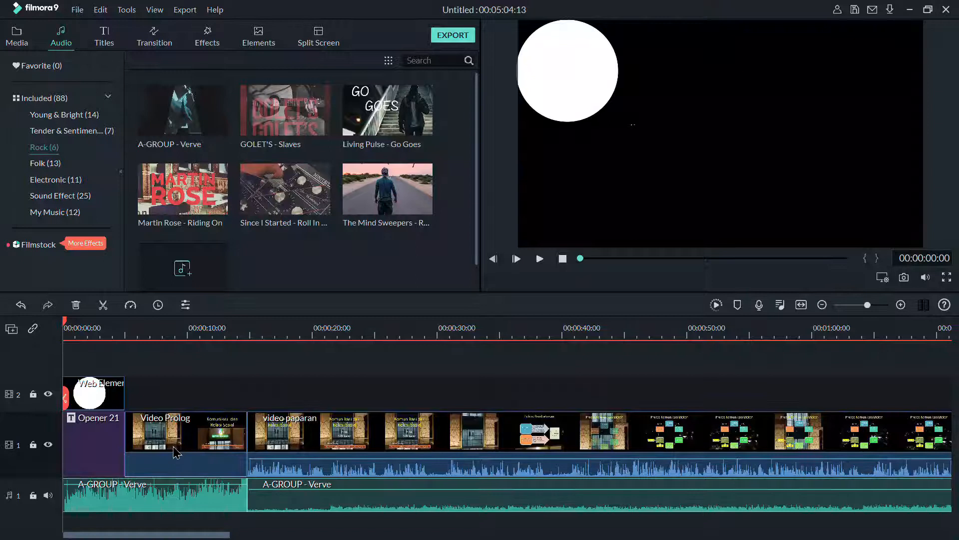
left_click(541, 263)
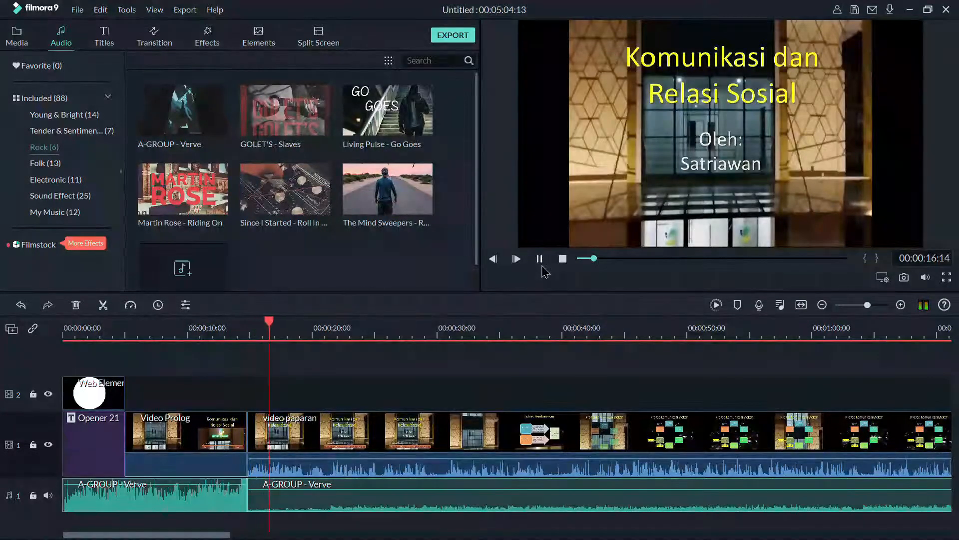
left_click(542, 267)
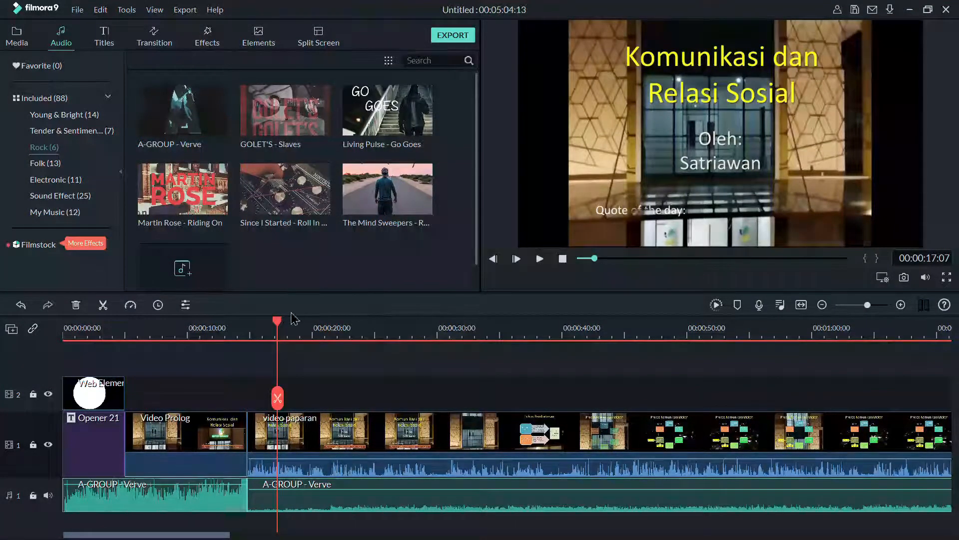
left_click_drag(277, 323, 57, 365)
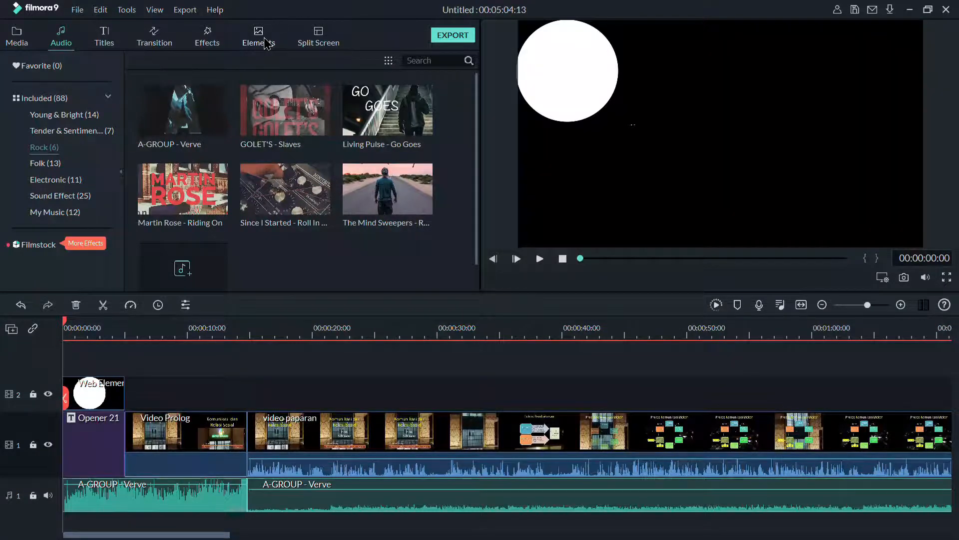
- Add the curved white arrow Tutorial Element to track 2 at 00:00:12:02, above the end of the prologue
left_click(268, 44)
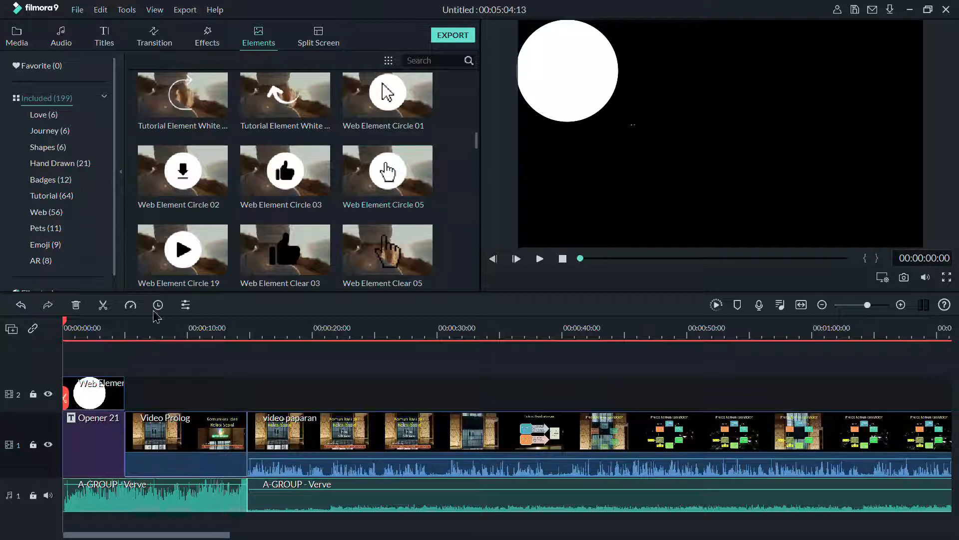
left_click(156, 334)
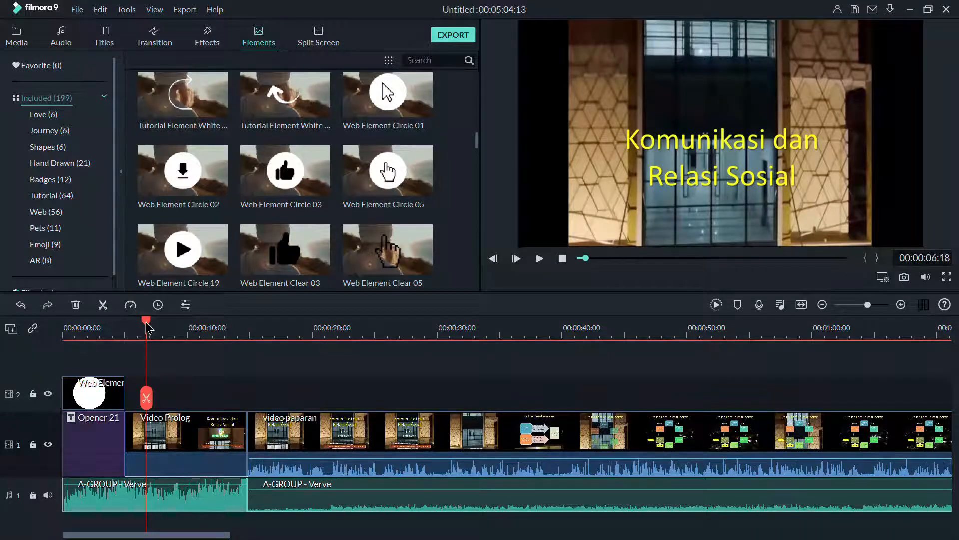
left_click_drag(146, 324, 216, 362)
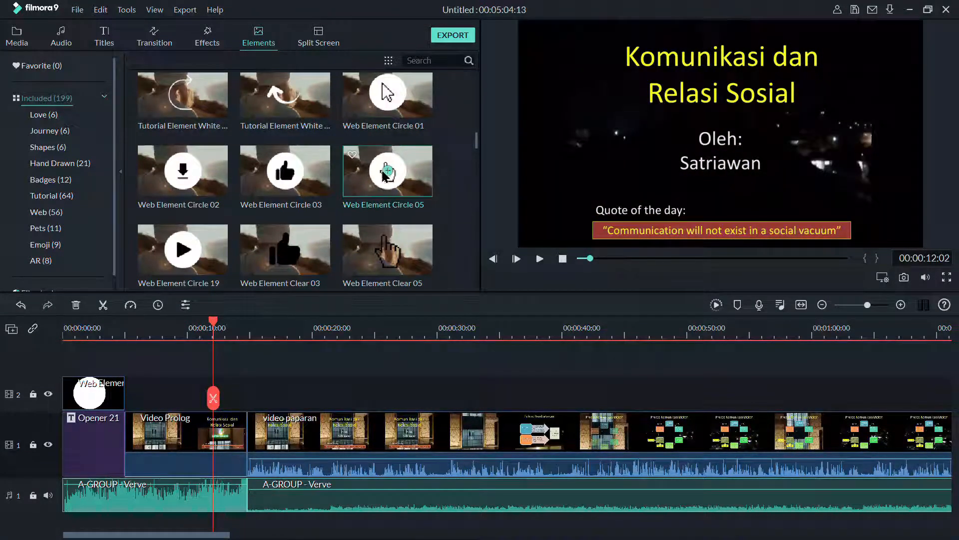
mouse_move(291, 97)
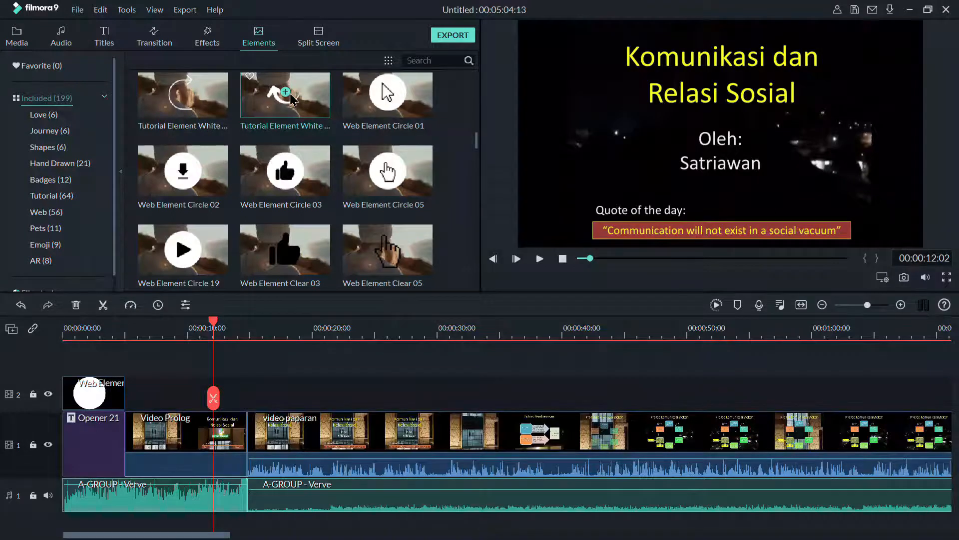
left_click(289, 93)
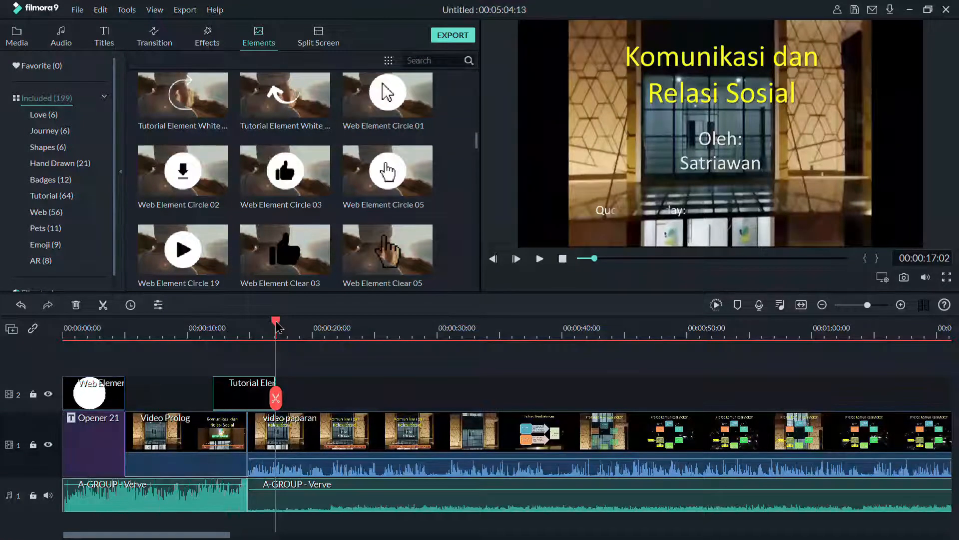
- Shrink the curved arrow element to about half size in the preview frame and stretch it slightly wider
left_click_drag(278, 326, 244, 334)
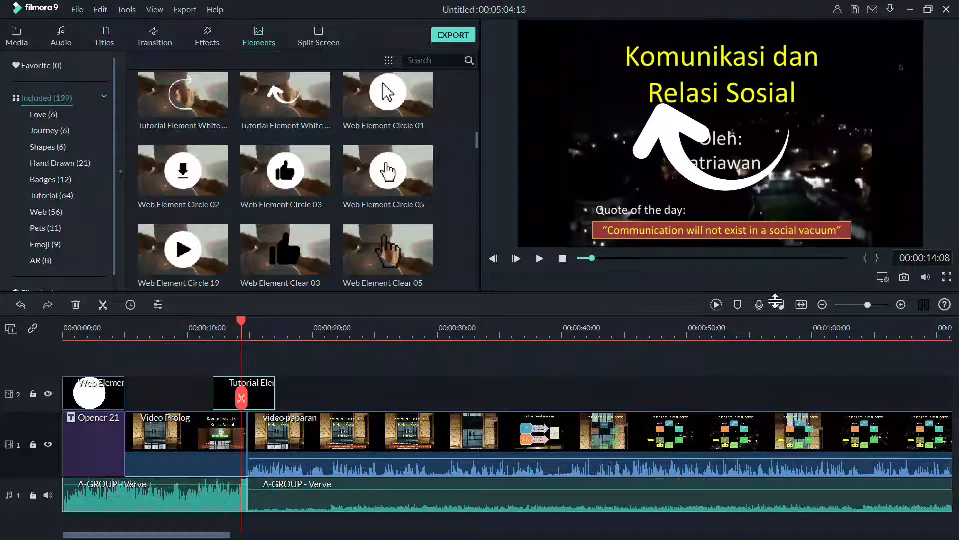
left_click(700, 185)
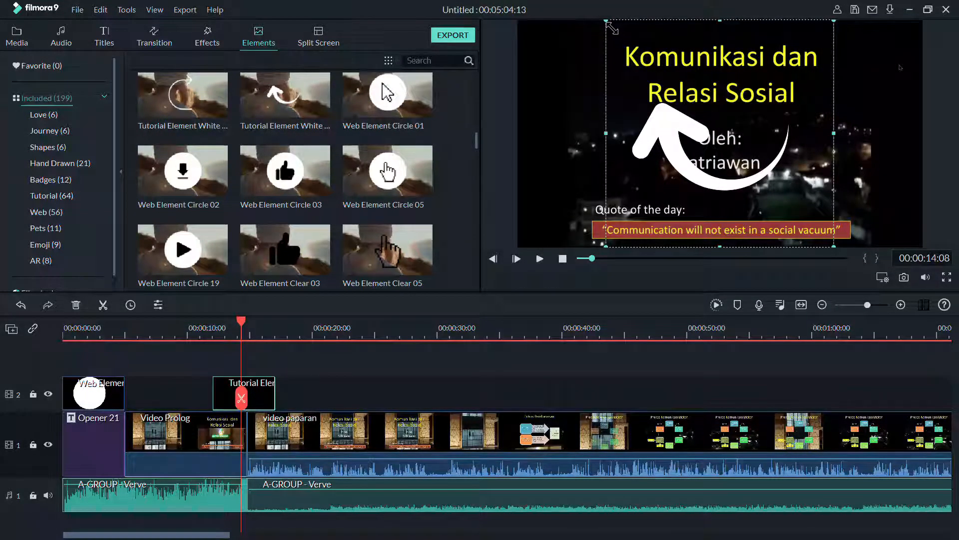
left_click_drag(612, 29, 725, 152)
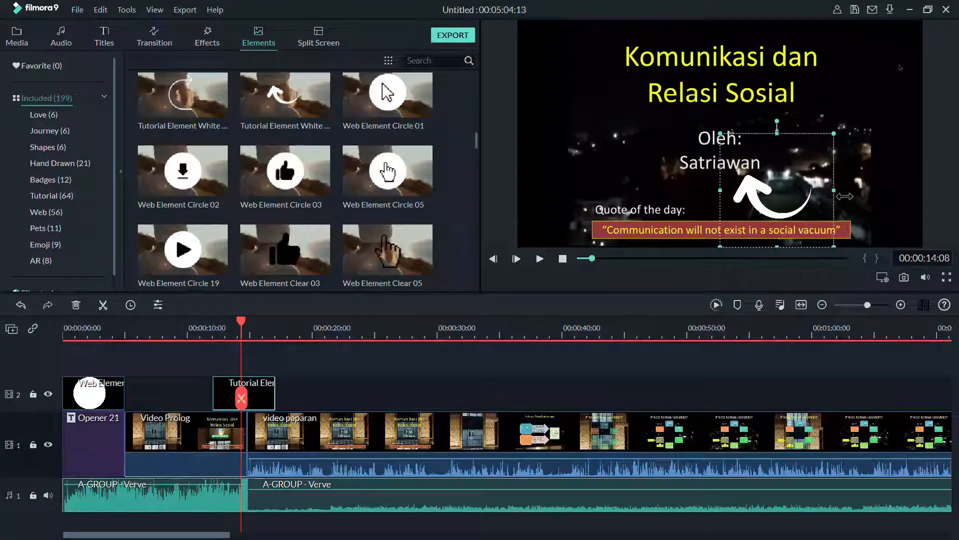
left_click_drag(843, 197, 866, 197)
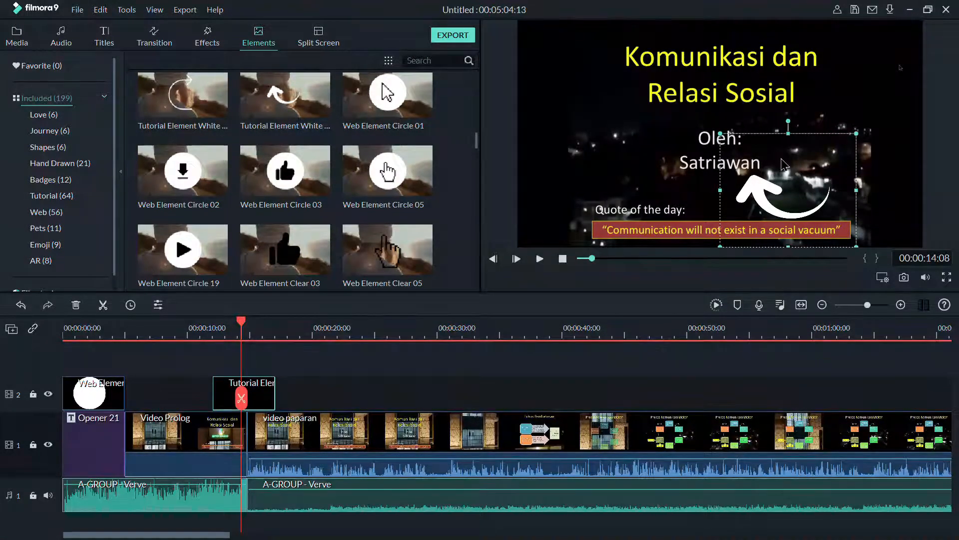
- Place the arrow element at the frame's left side and rotate it half a turn so it points down to the quote
left_click_drag(783, 164, 587, 146)
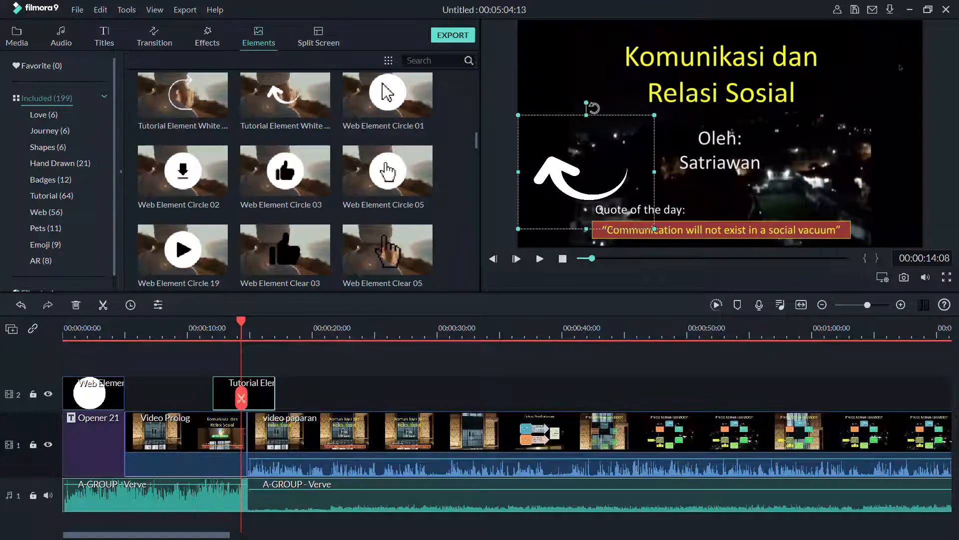
left_click_drag(593, 107, 621, 447)
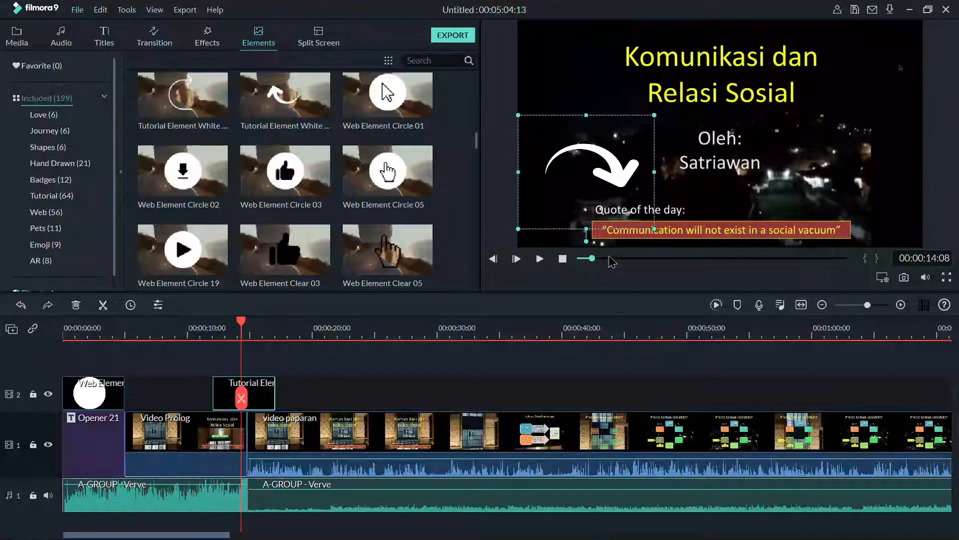
mouse_move(613, 181)
left_mouse_down()
mouse_move(625, 187)
mouse_move(616, 193)
left_mouse_up()
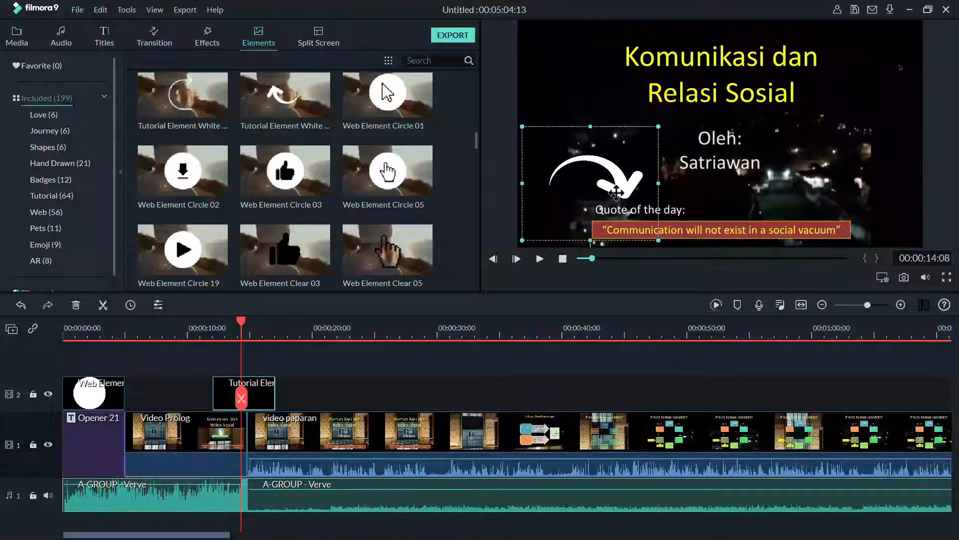
left_click(875, 185)
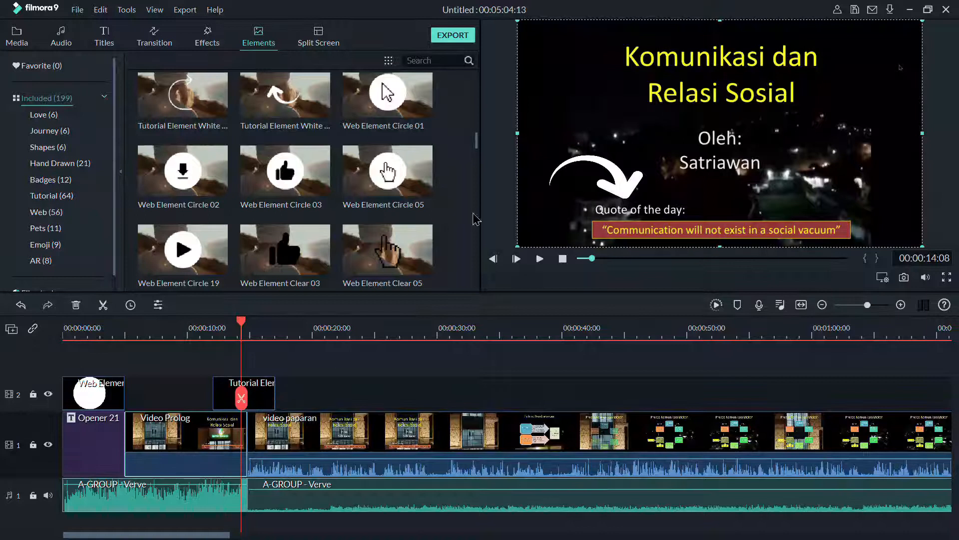
- Shift the arrow clip earlier on track 2 so it ends with the Video Prolog clip, and preview from the start
left_click(264, 402)
left_click_drag(264, 402, 231, 408)
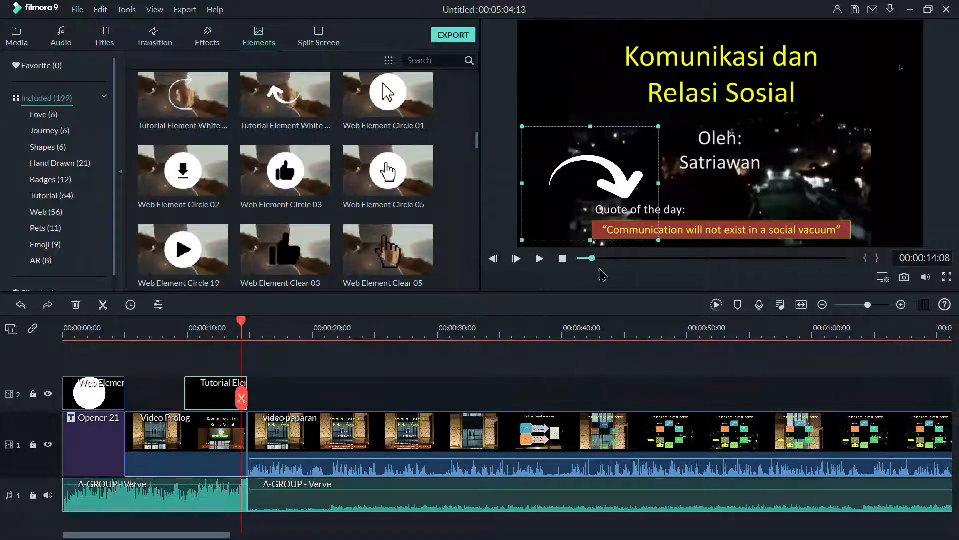
left_click(930, 197)
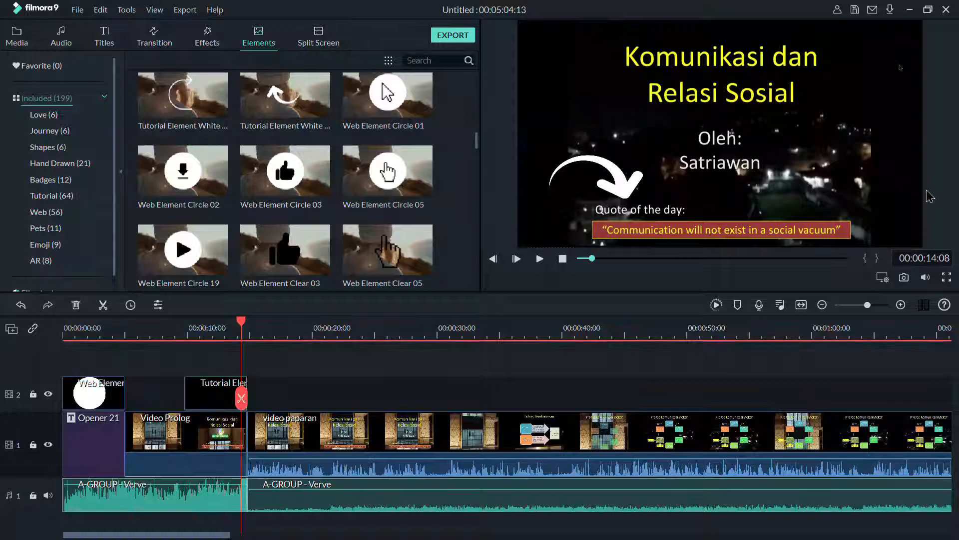
left_click(564, 259)
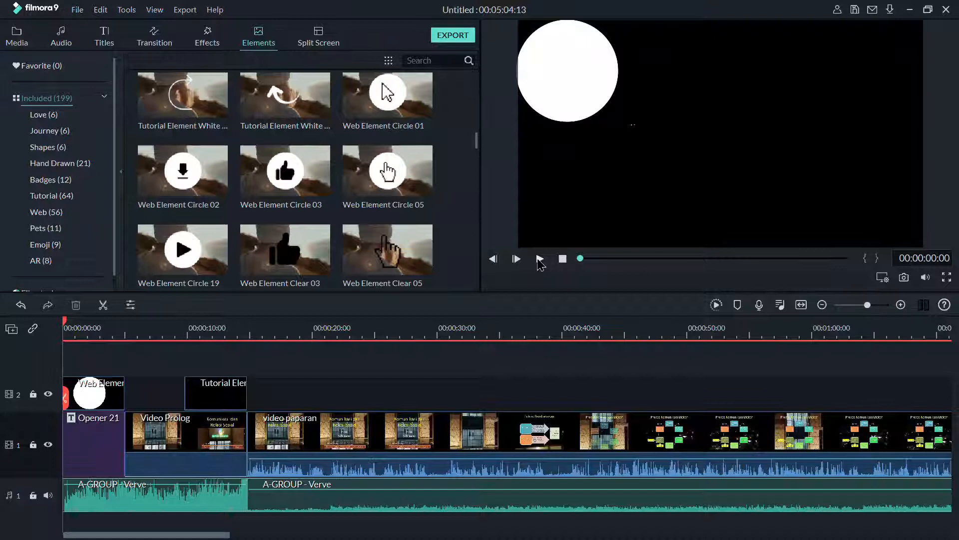
left_click(539, 259)
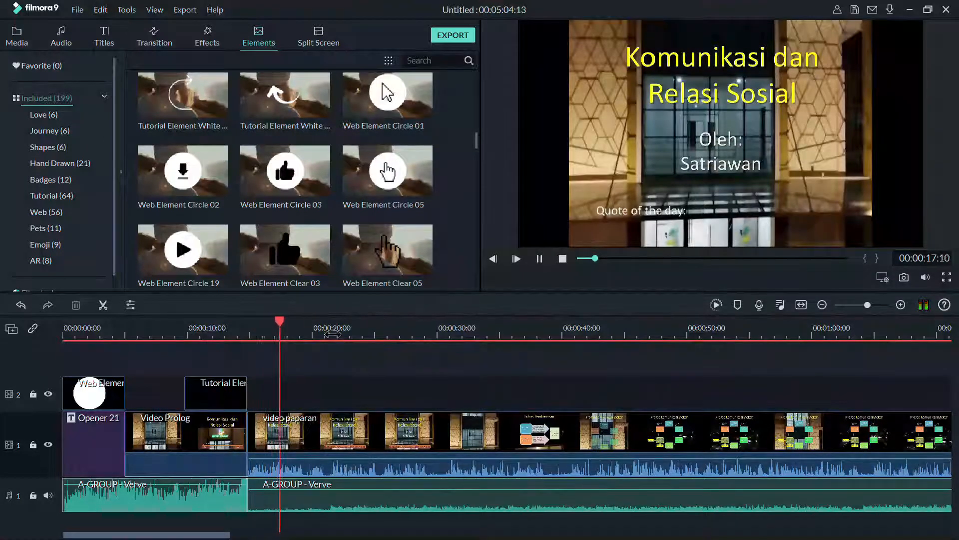
- Pause the preview and scrub through the beginning of the video paparan clip, ending with the playhead at 00:00:21:00
left_click(544, 260)
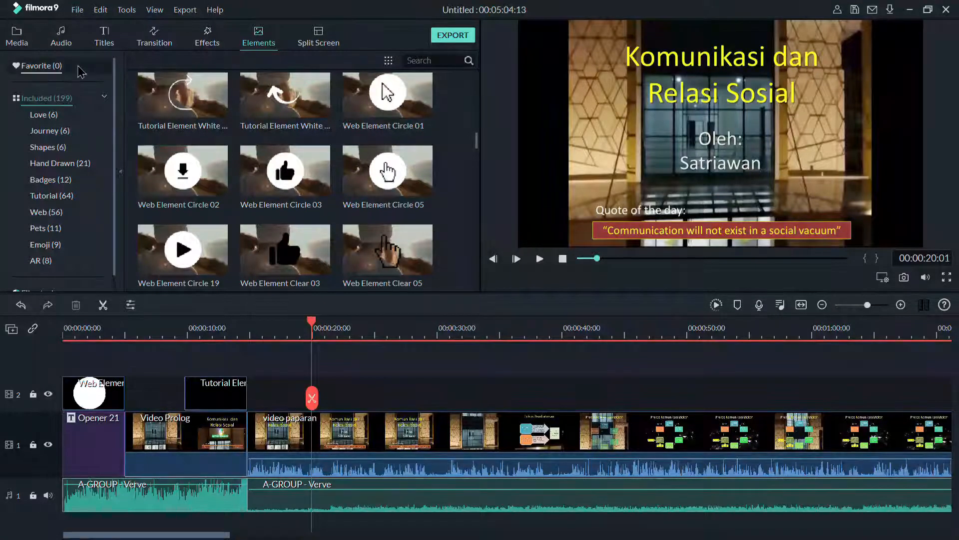
left_click(18, 40)
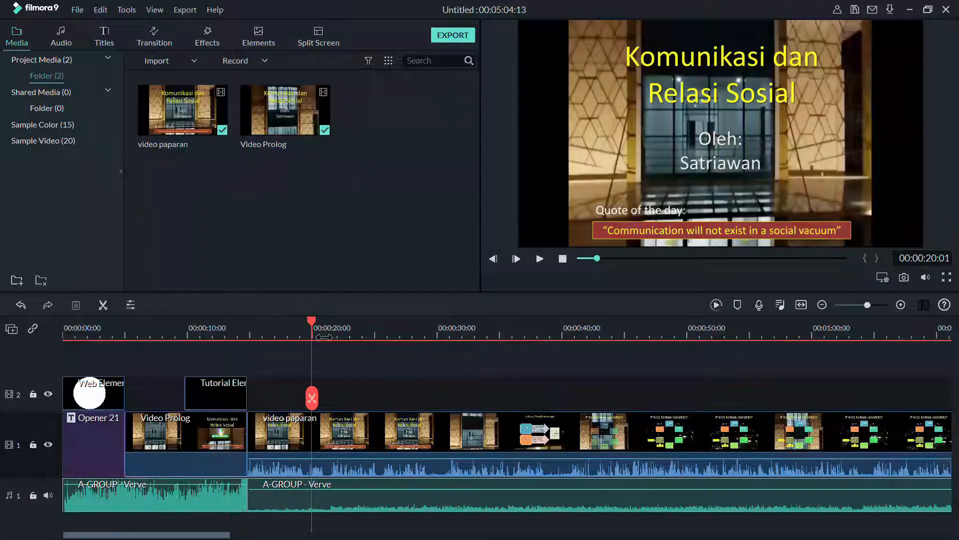
left_click_drag(315, 328, 462, 341)
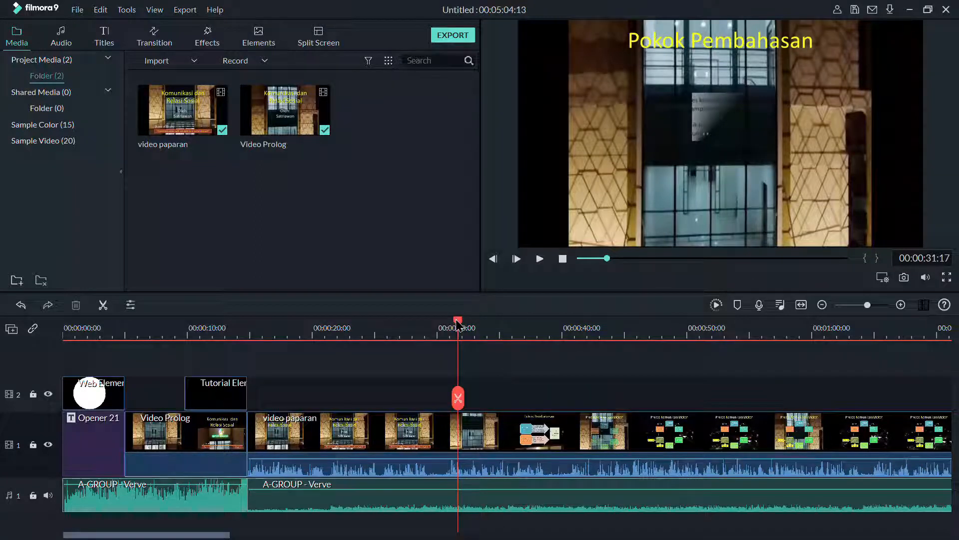
left_click_drag(458, 324, 327, 324)
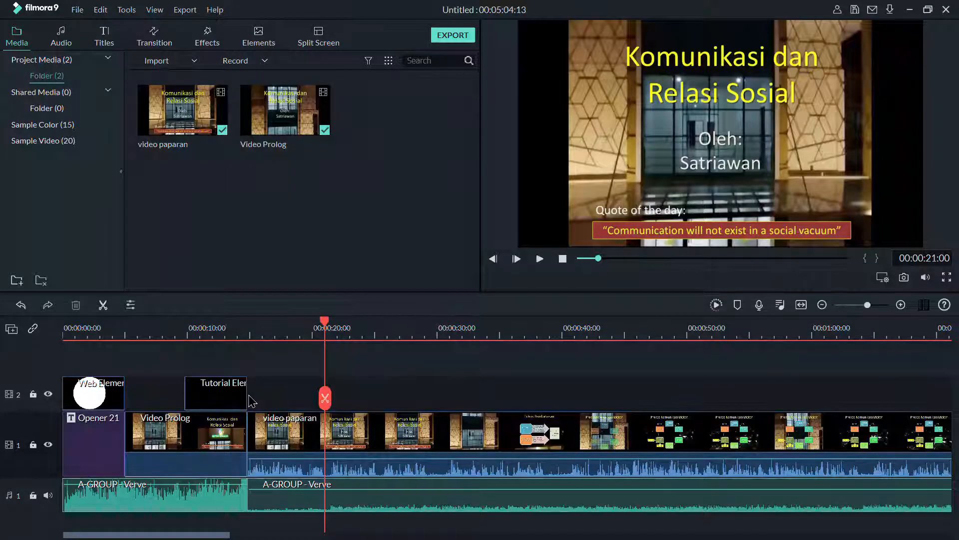
- Select the arrow Tutorial Element clip on track 2, above the end of the Video Prolog clip
left_click(189, 400)
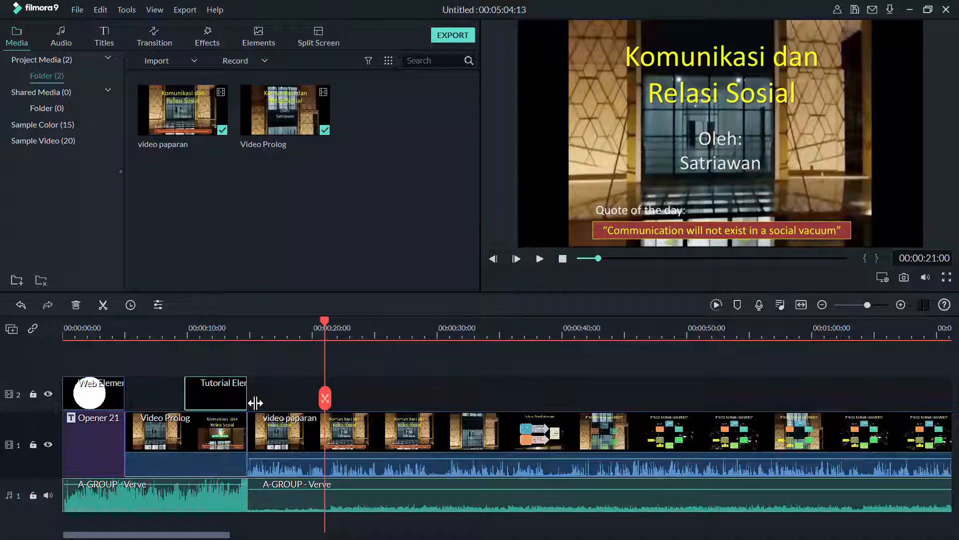
left_click_drag(255, 403, 254, 394)
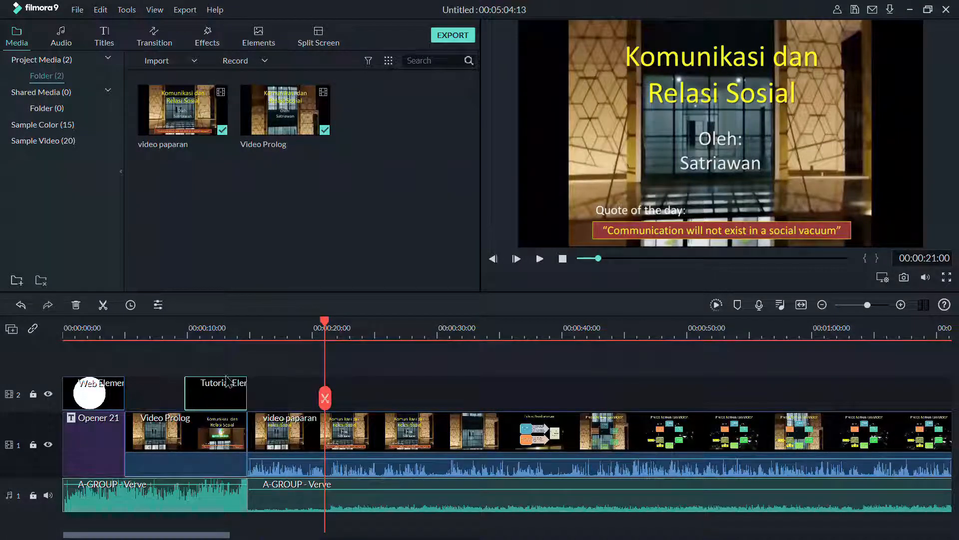